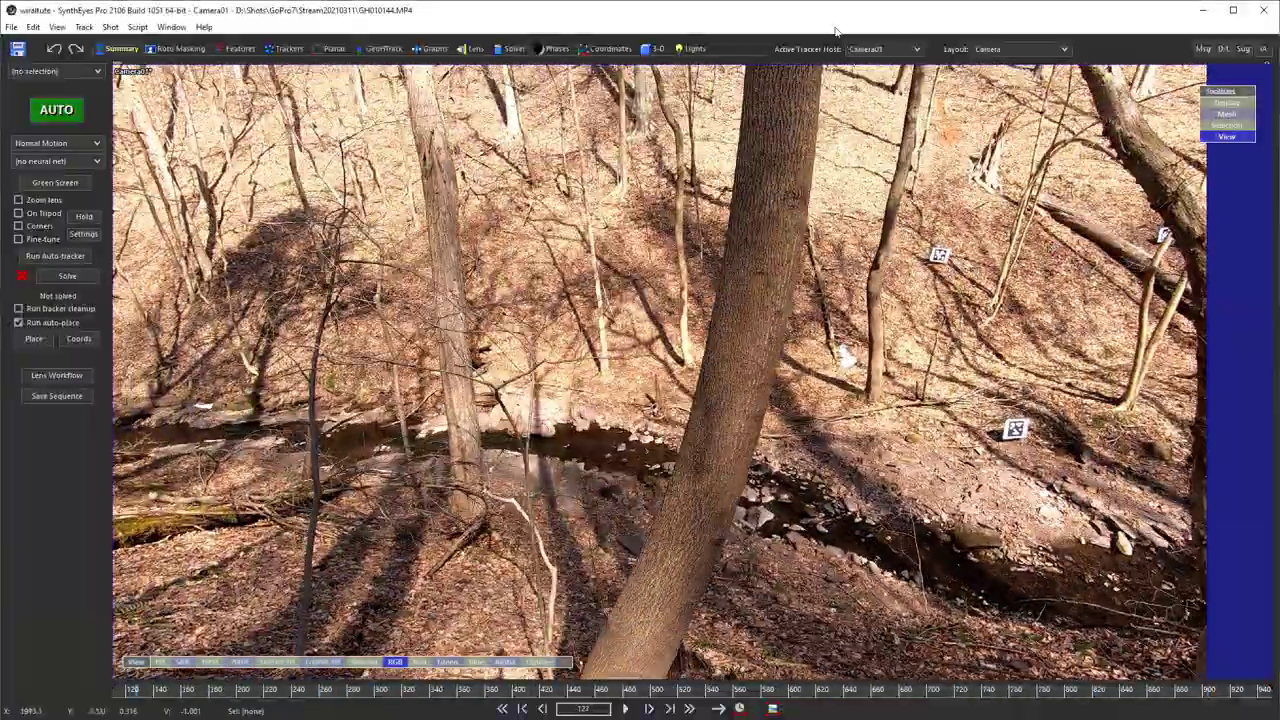
Make Camera02 the active shot and scrub through its GH010150.MP4 footage
click(858, 49)
click(862, 77)
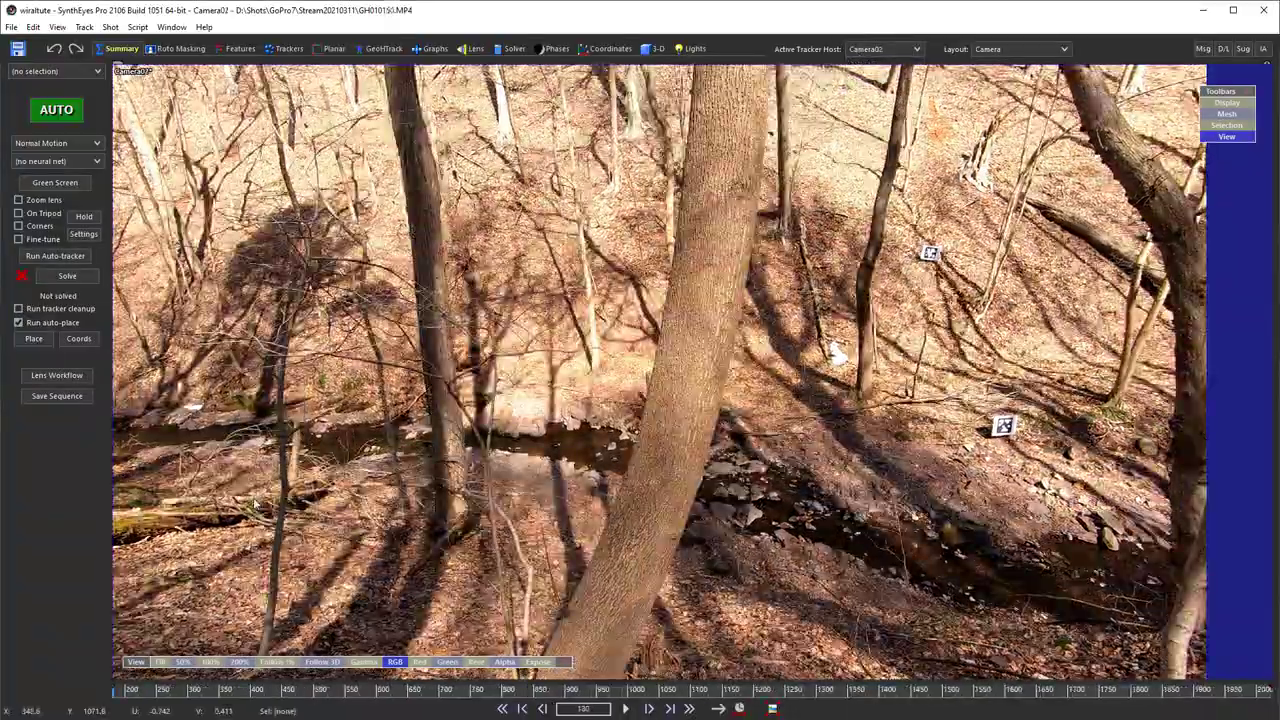
mouse_move(143, 691)
mouse_down()
mouse_move(1104, 690)
mouse_move(132, 690)
mouse_up()
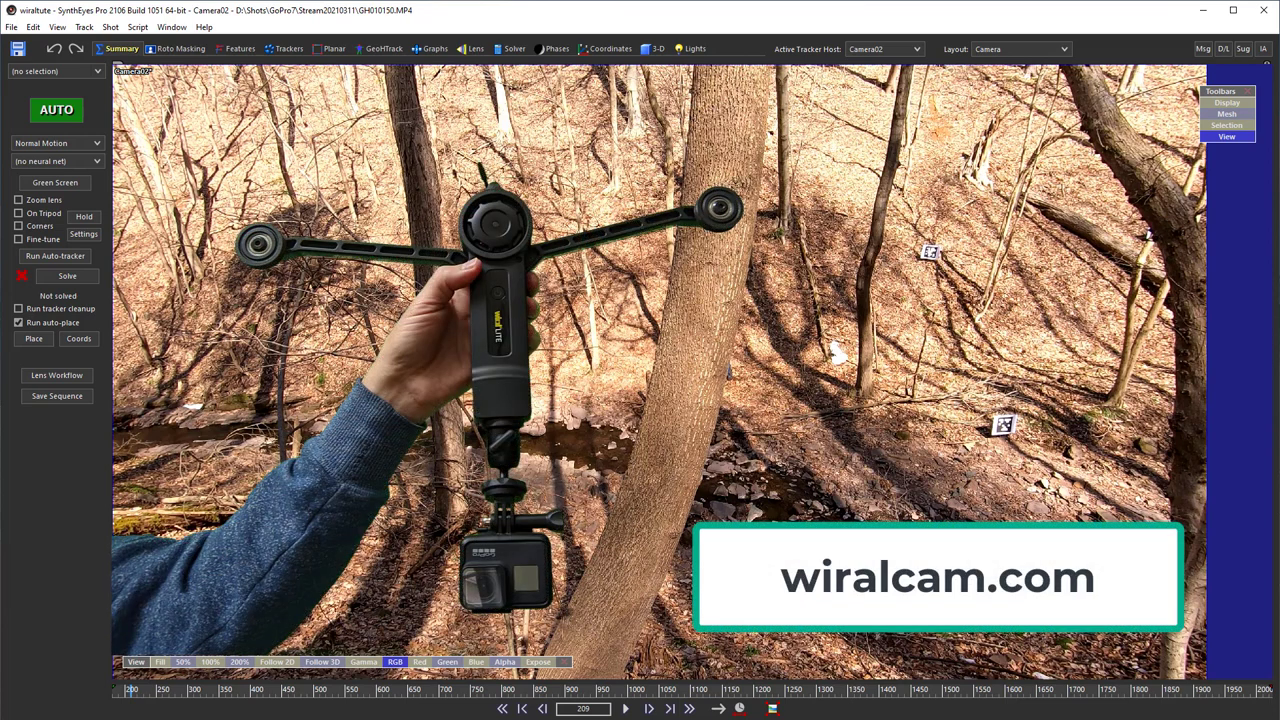
Switch the active shot back to Camera01 and run the Auto-tracker on it
click(883, 48)
click(872, 58)
click(48, 257)
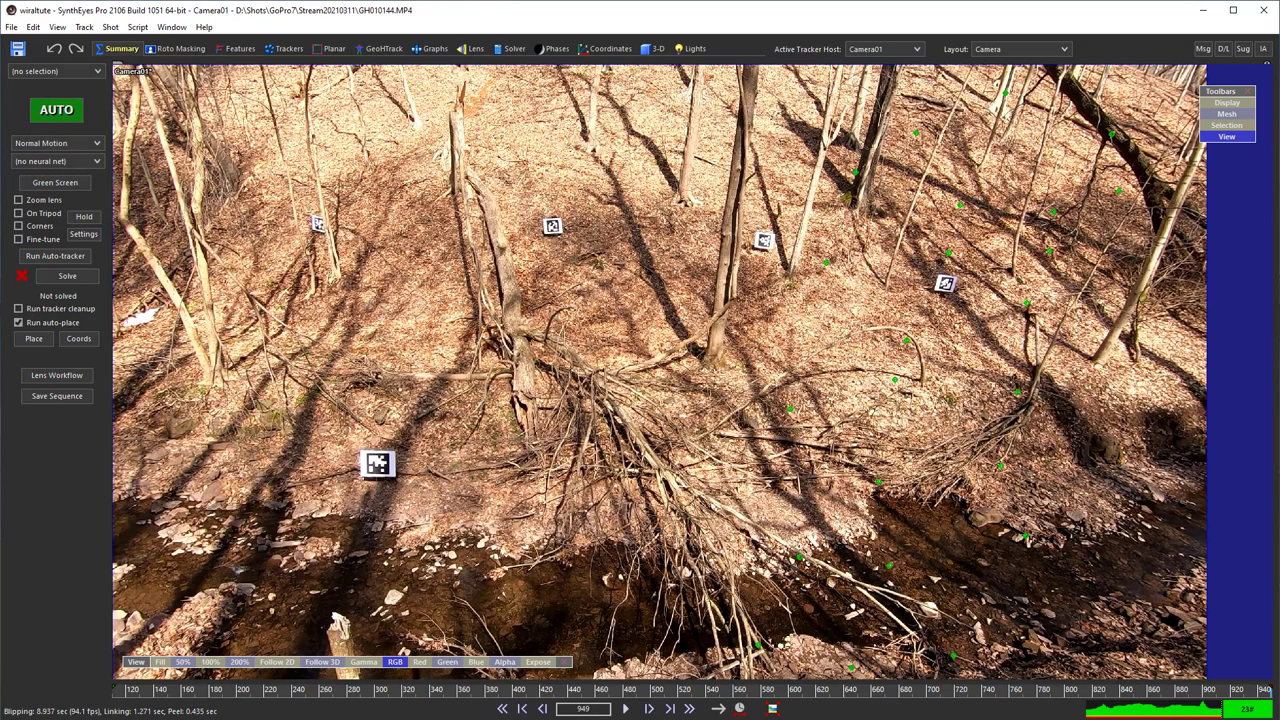
Run the AprilTags Detector on Camera01 with tag family 36H11 and camera-prefixed tracker names
click(84, 27)
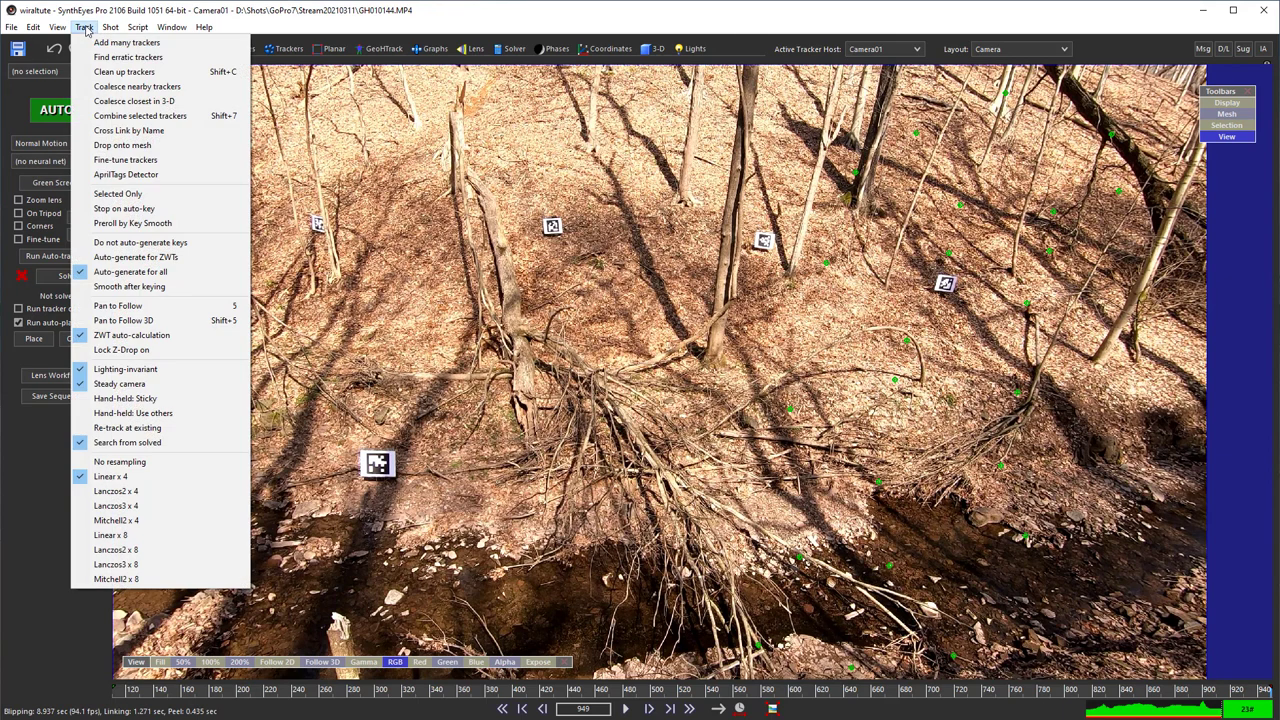
click(117, 175)
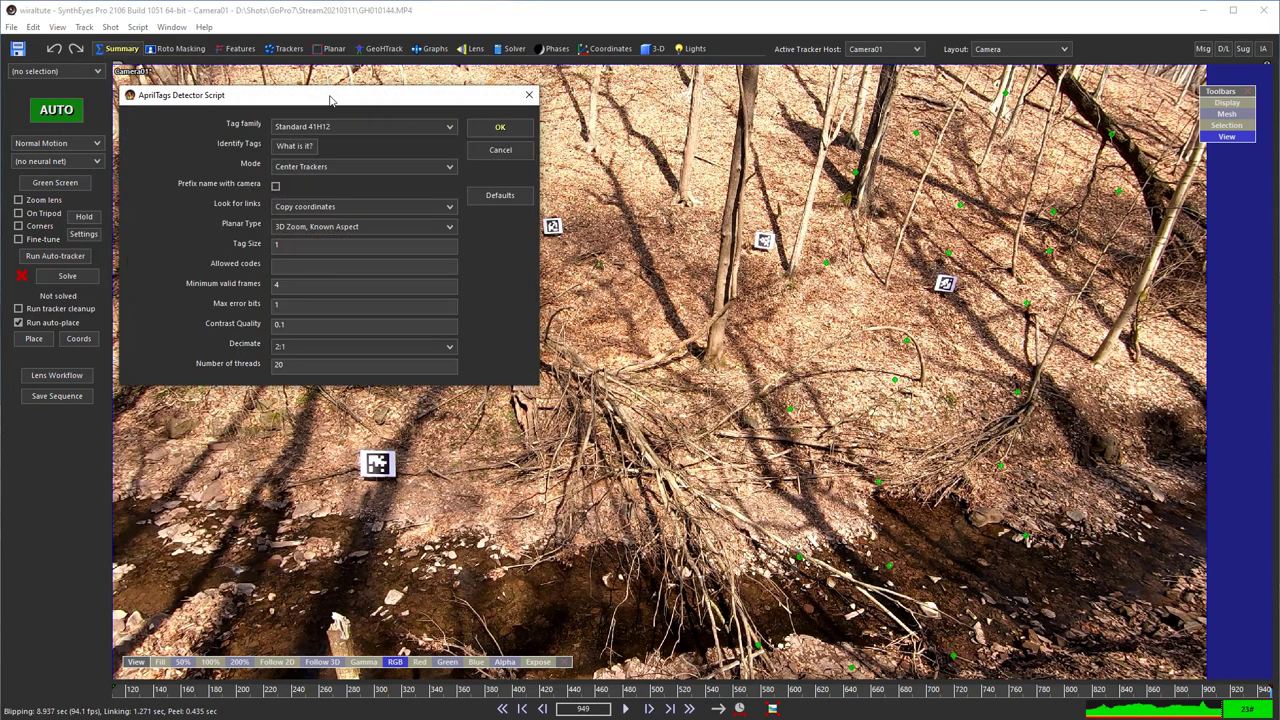
click(335, 127)
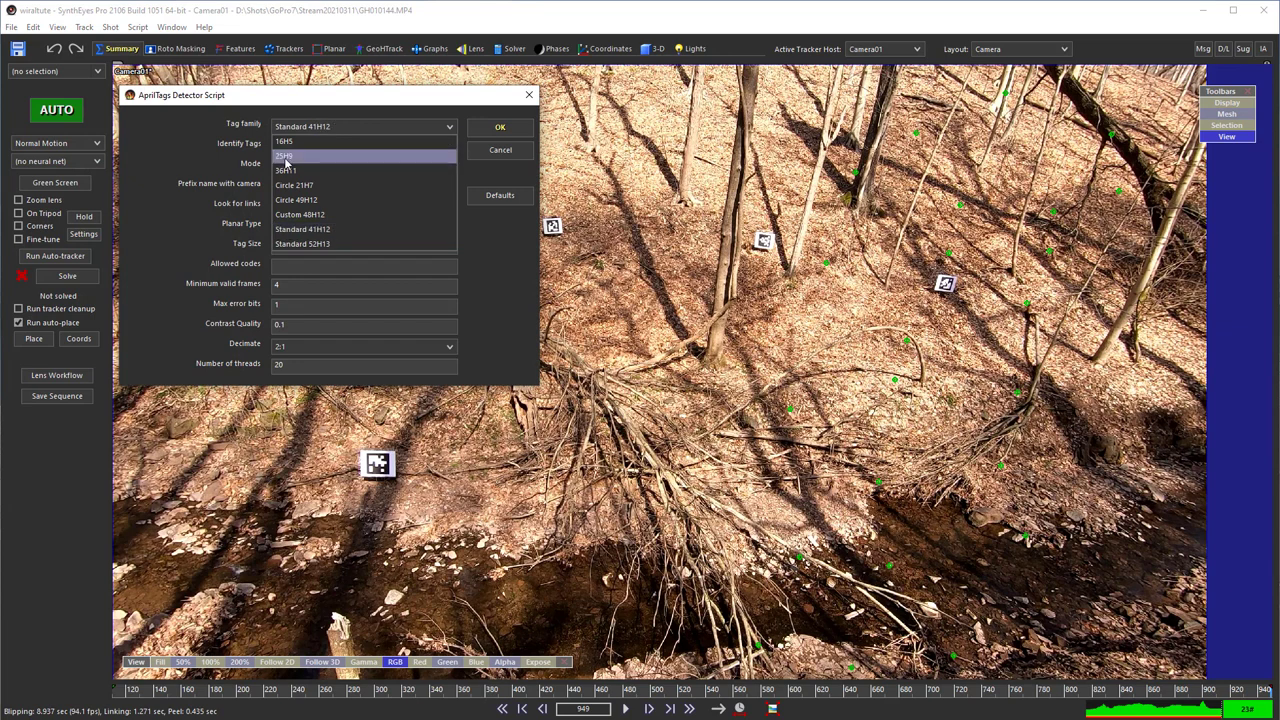
click(286, 170)
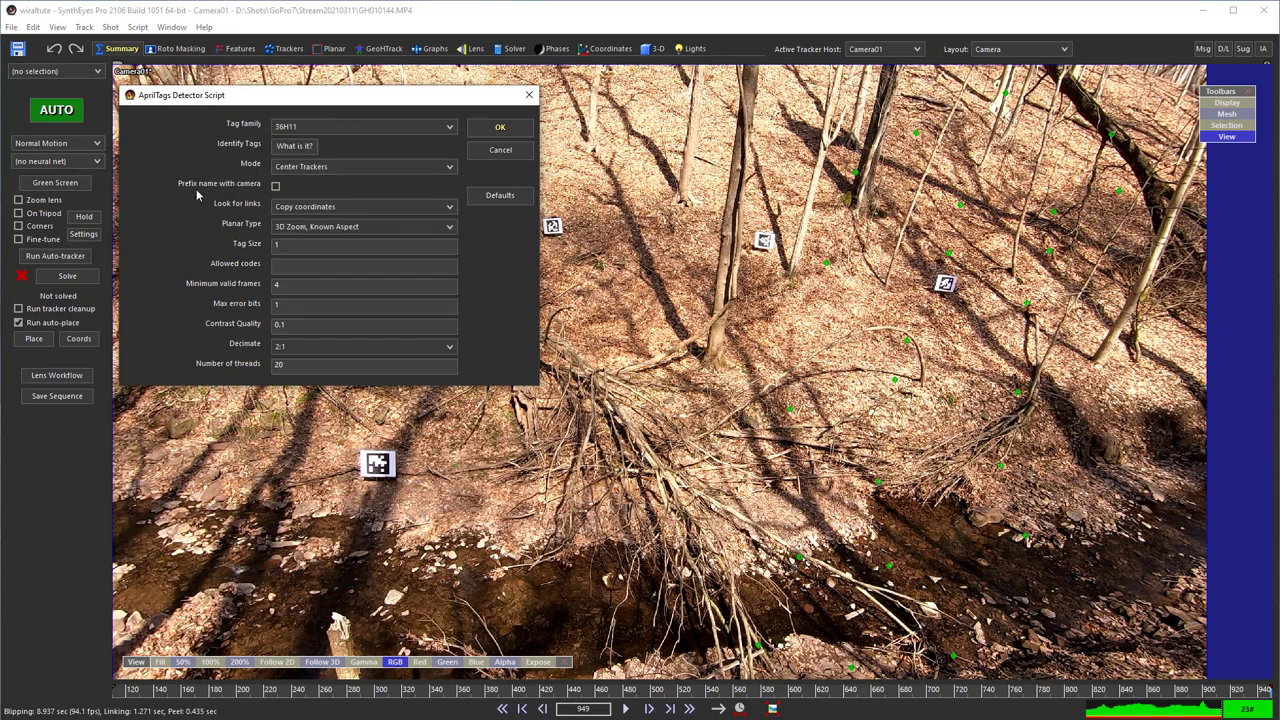
click(275, 187)
click(501, 128)
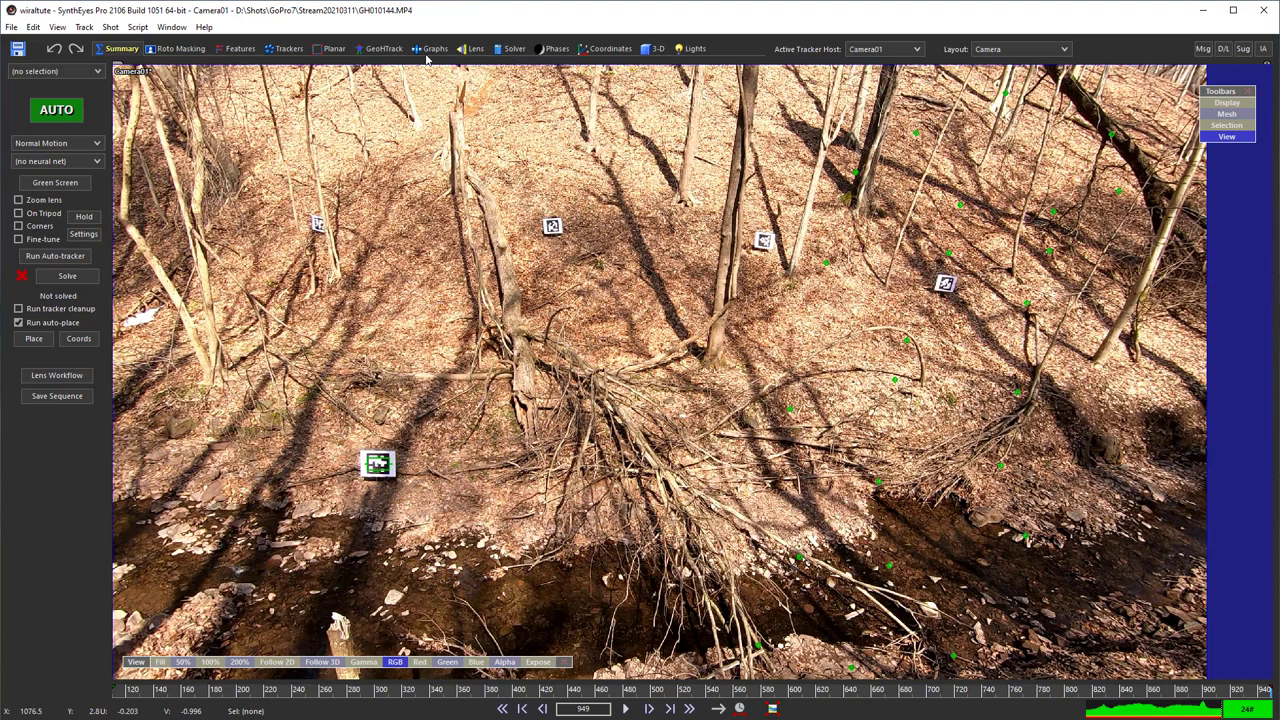
Inspect tracker lifespans in the Graphs room, then bring up the Solver room layout
click(430, 50)
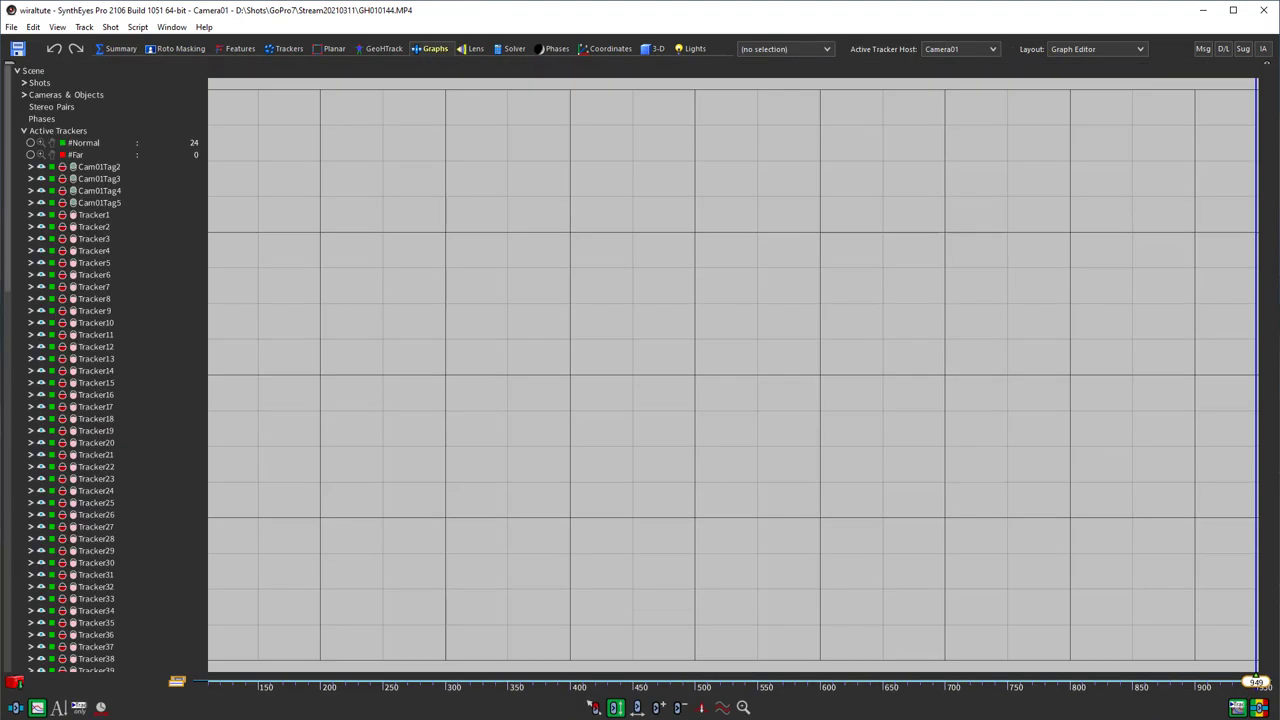
click(15, 707)
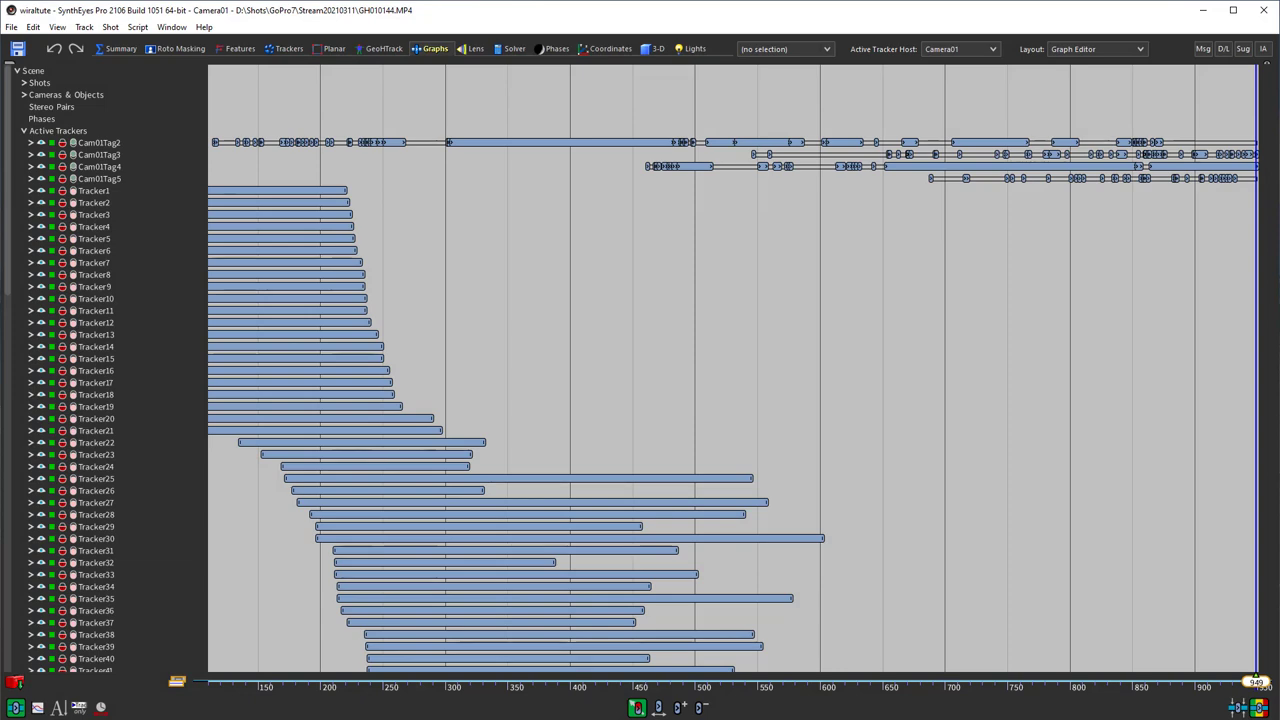
click(511, 49)
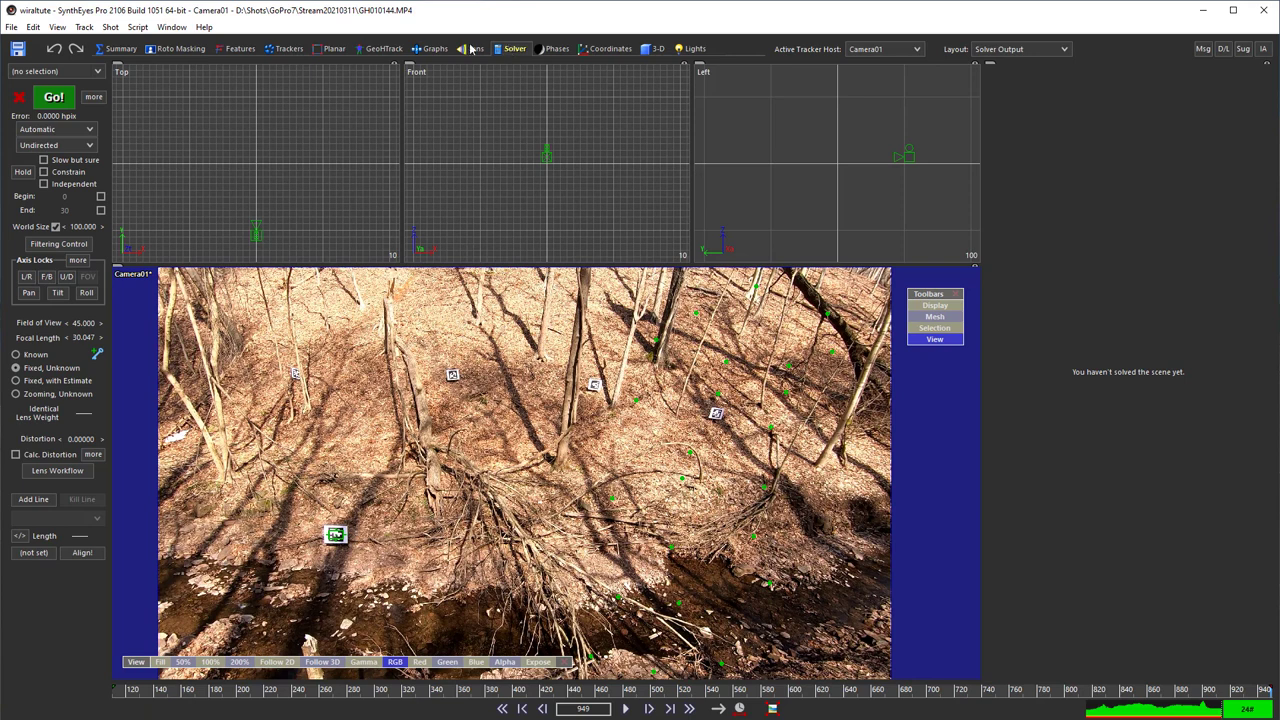
Solve Camera01 (0.9695 hpix, 93.354° FOV) and scrub the solved shot
click(52, 97)
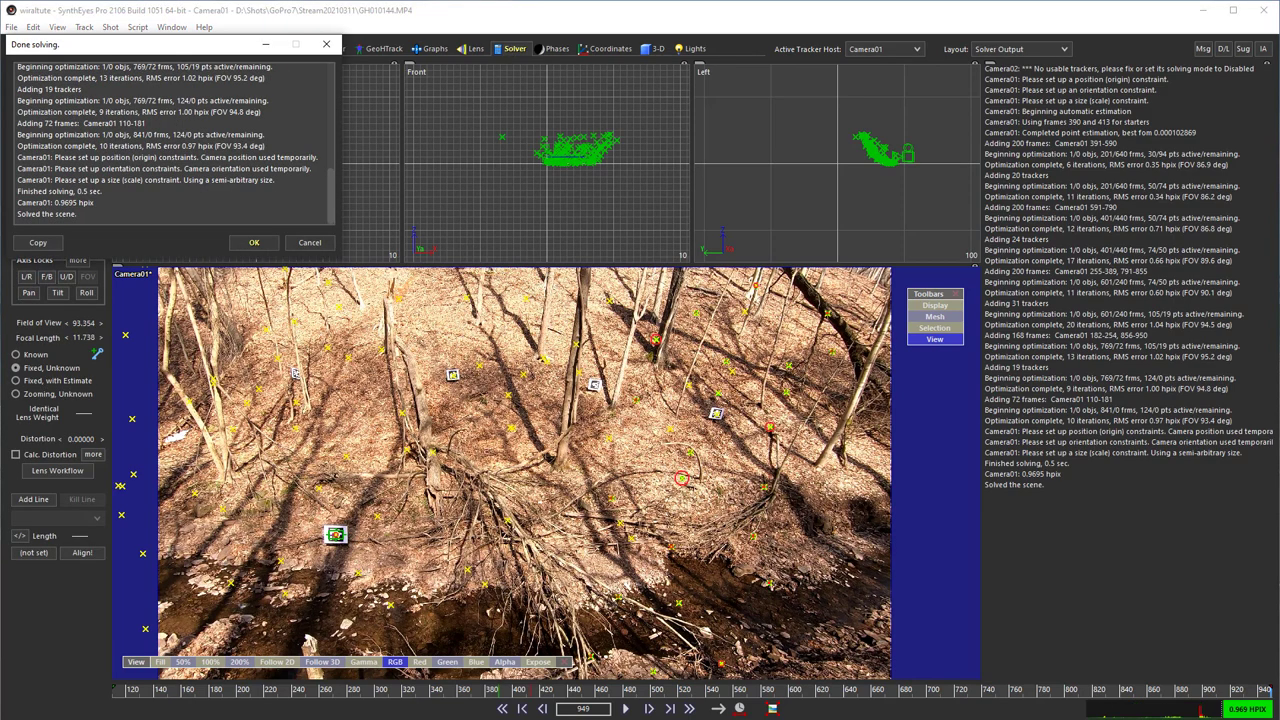
click(254, 242)
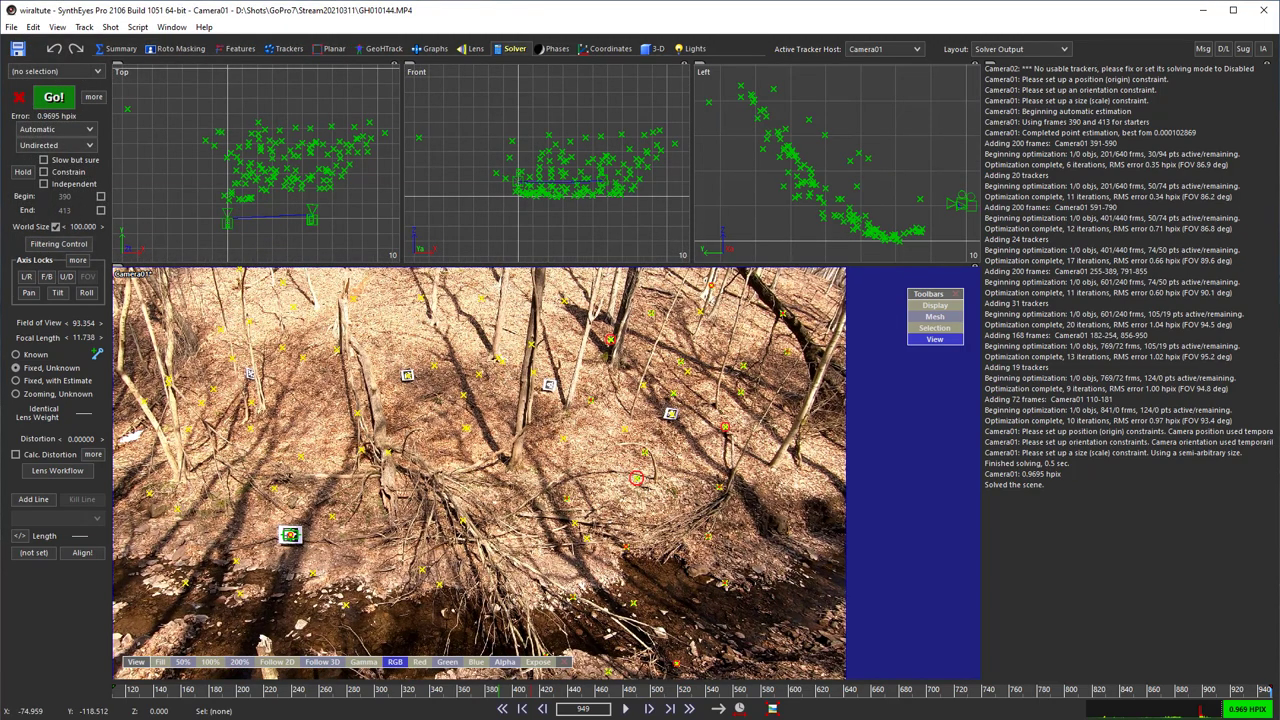
mouse_move(268, 690)
mouse_down()
mouse_move(330, 686)
mouse_move(808, 534)
mouse_move(876, 645)
mouse_up()
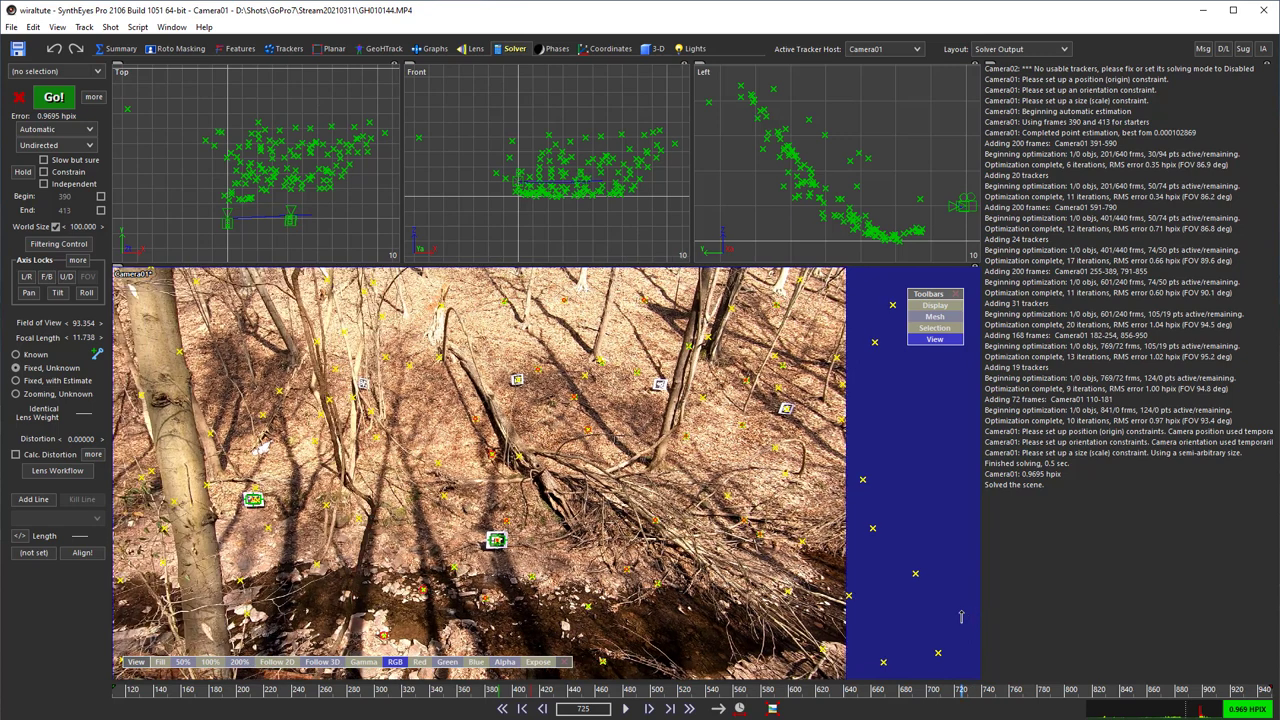
Place Tracker62 at origin, Tracker107 at X 20, Tracker84 on XY plane, and re-solve
click(596, 49)
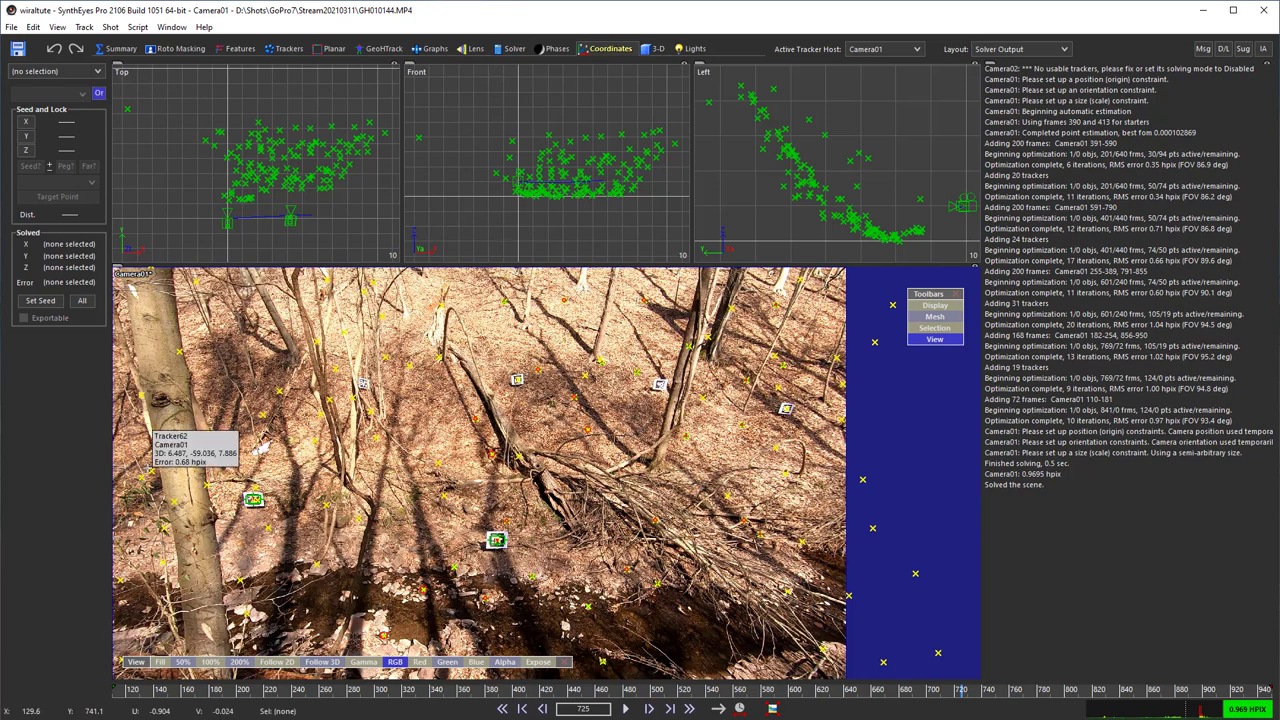
click(149, 469)
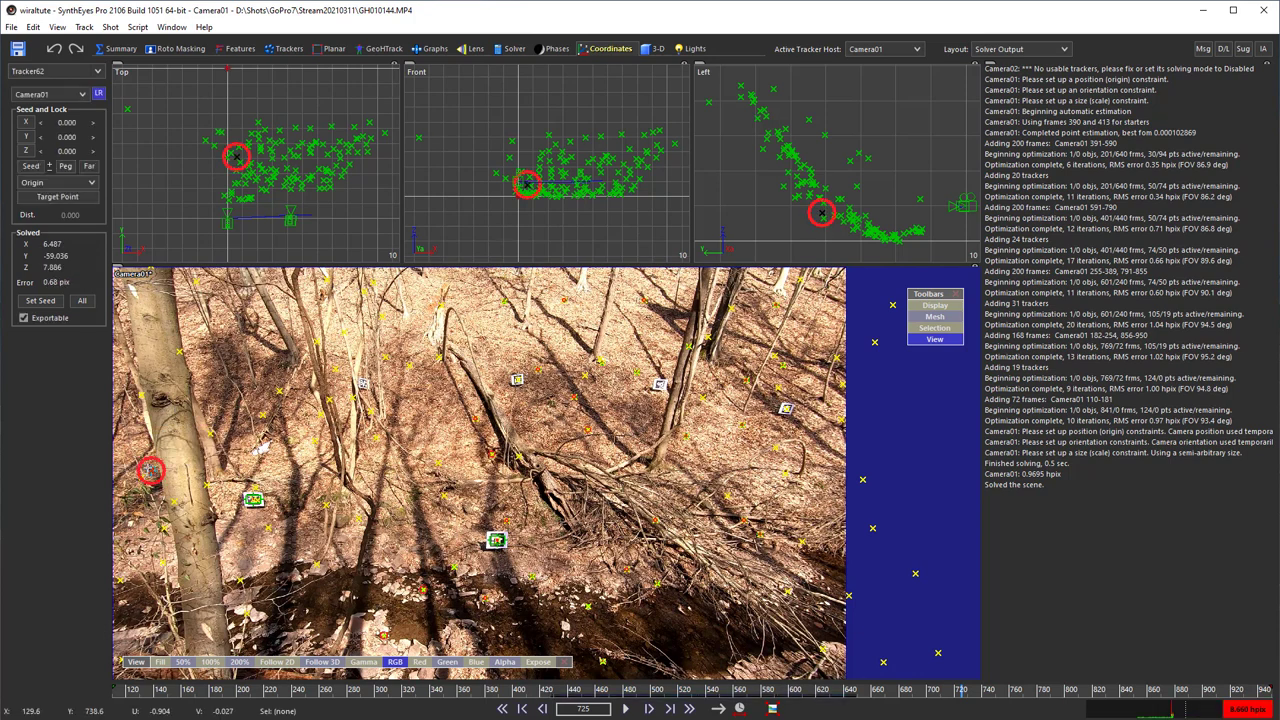
click(786, 475)
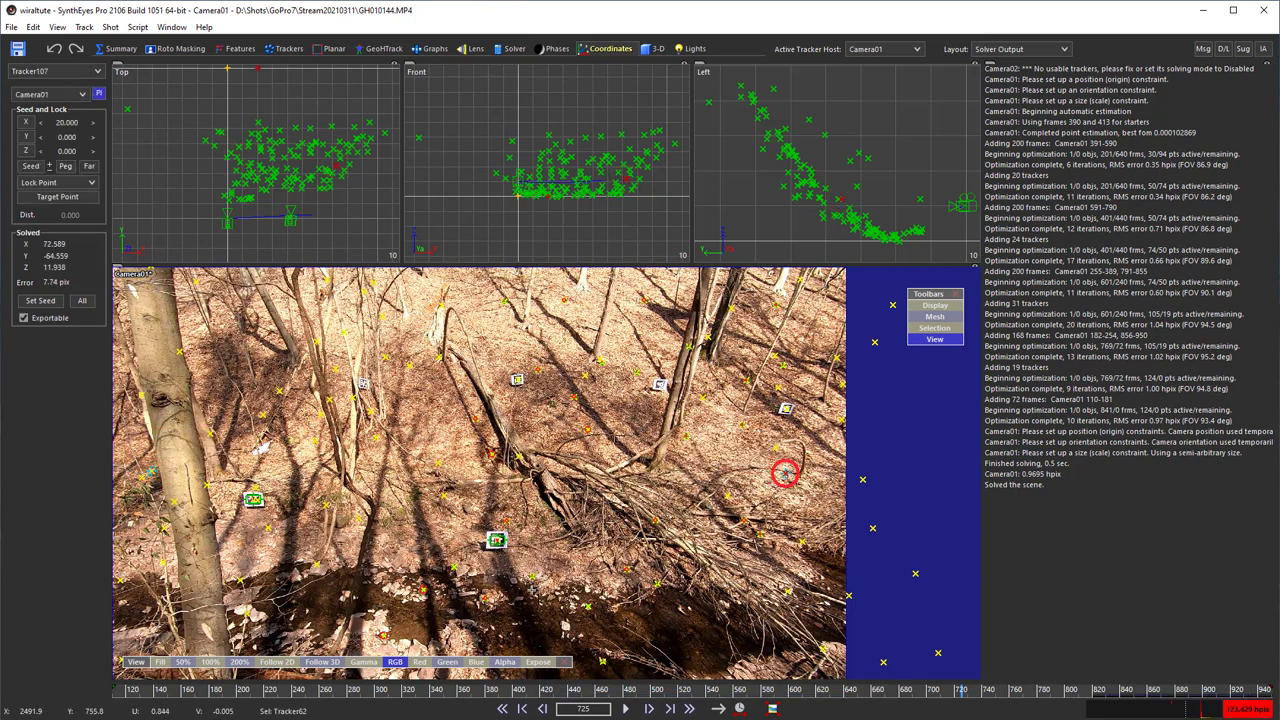
click(604, 662)
click(697, 441)
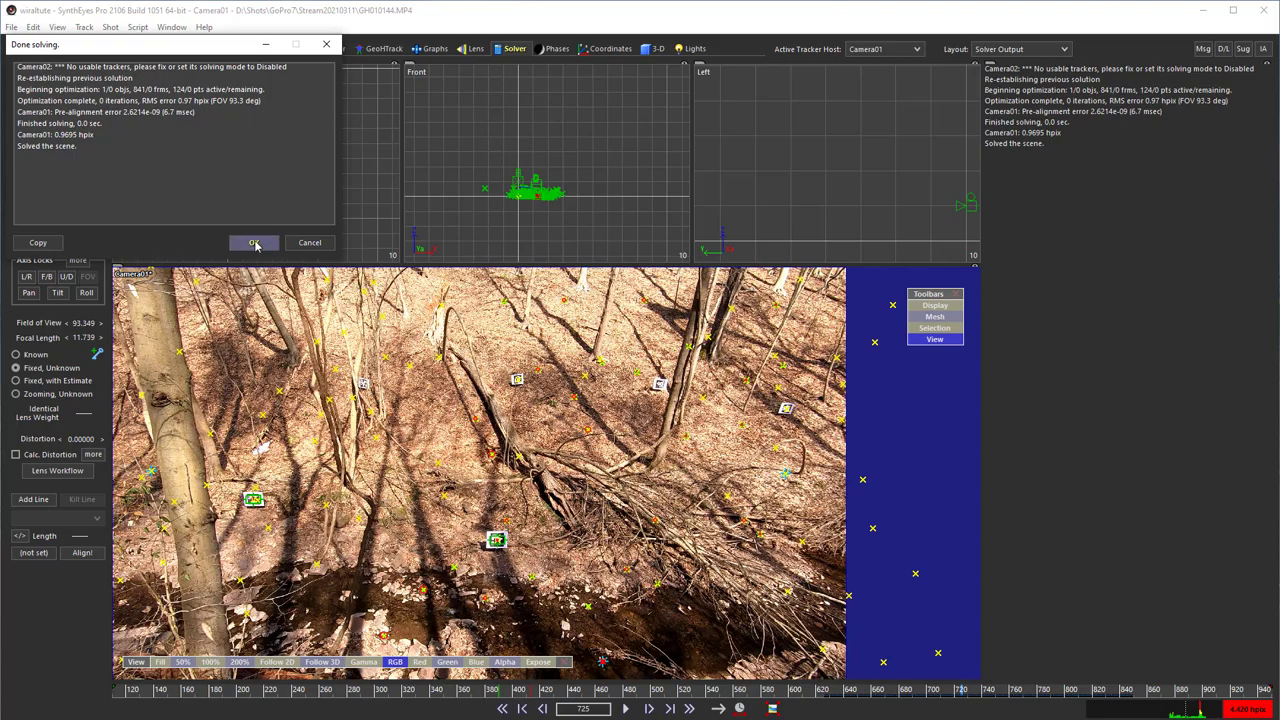
click(256, 243)
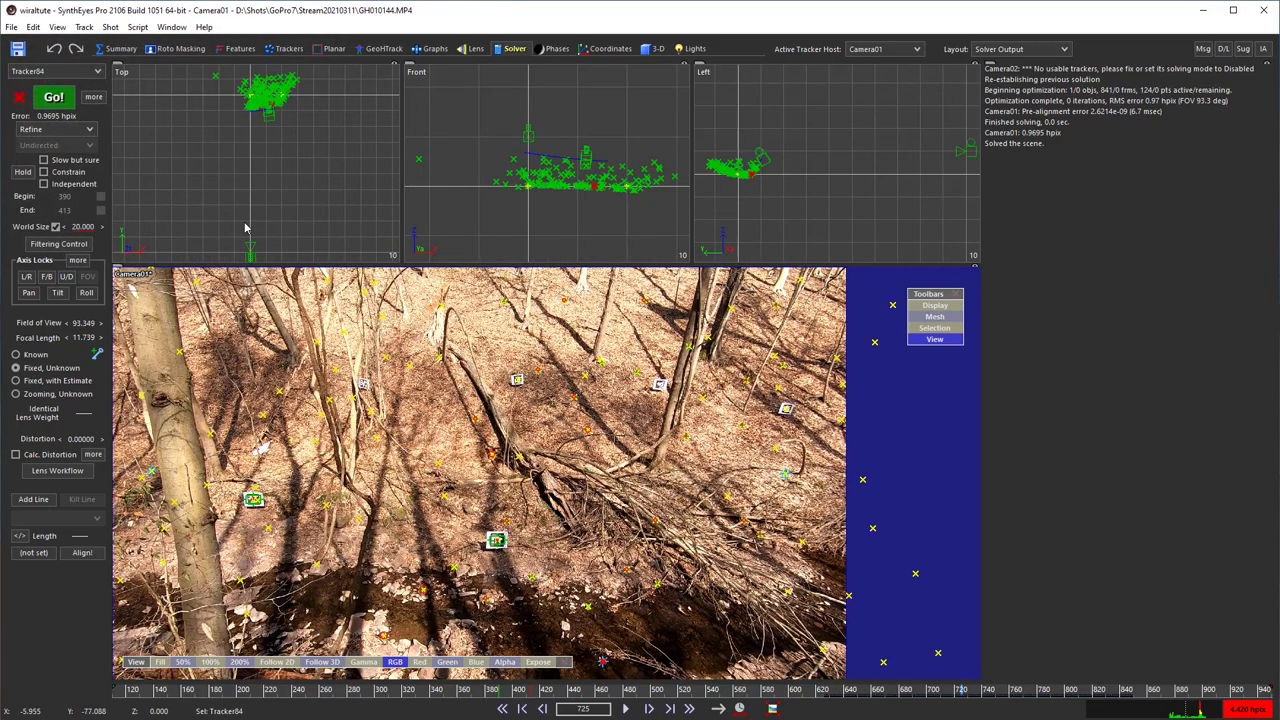
Play back the shot, then change Camera01's solver mode from Refine to Disabled
key(space)
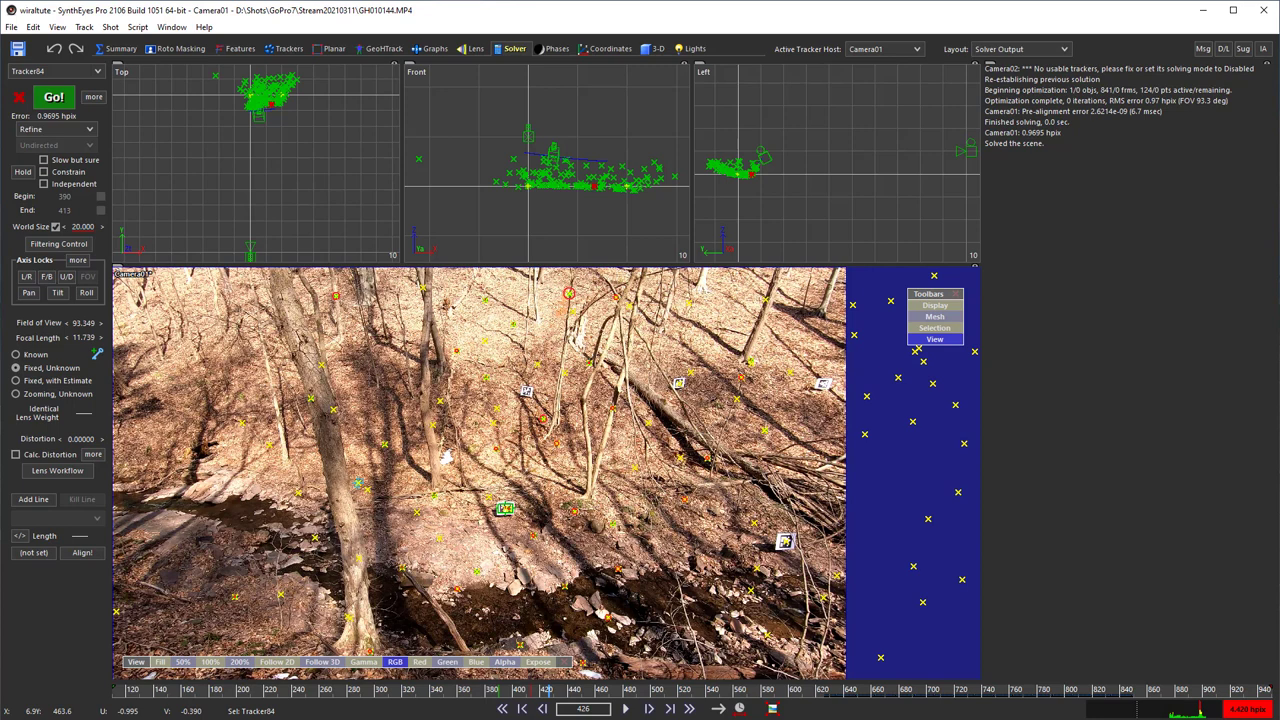
click(33, 131)
click(33, 144)
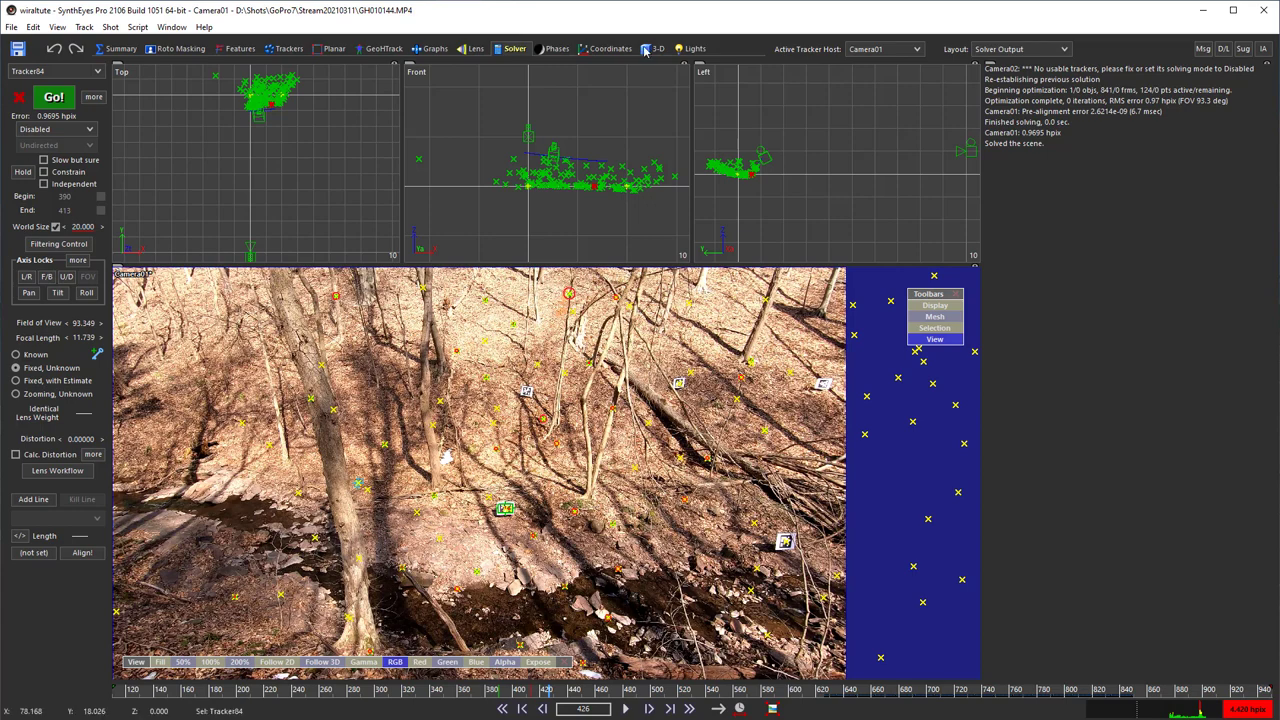
Make Camera02 the active shot and run the Auto-tracker on it from the Summary room
click(870, 50)
click(864, 77)
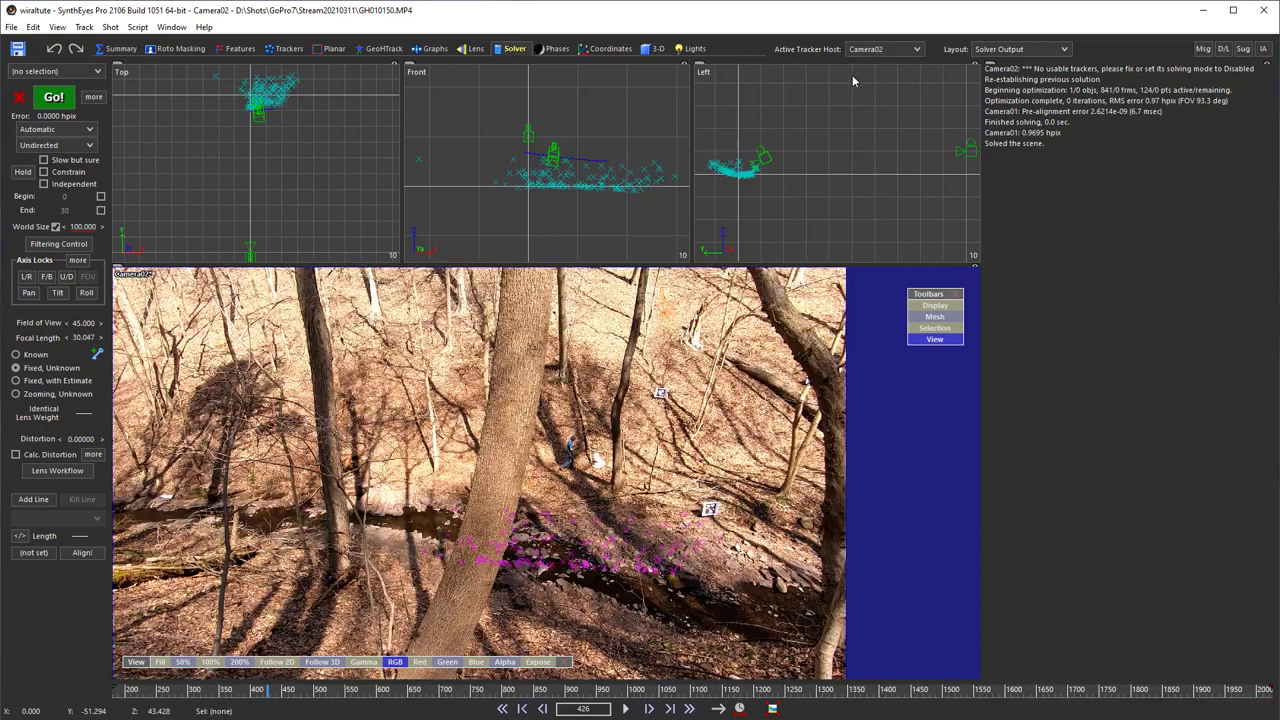
click(116, 50)
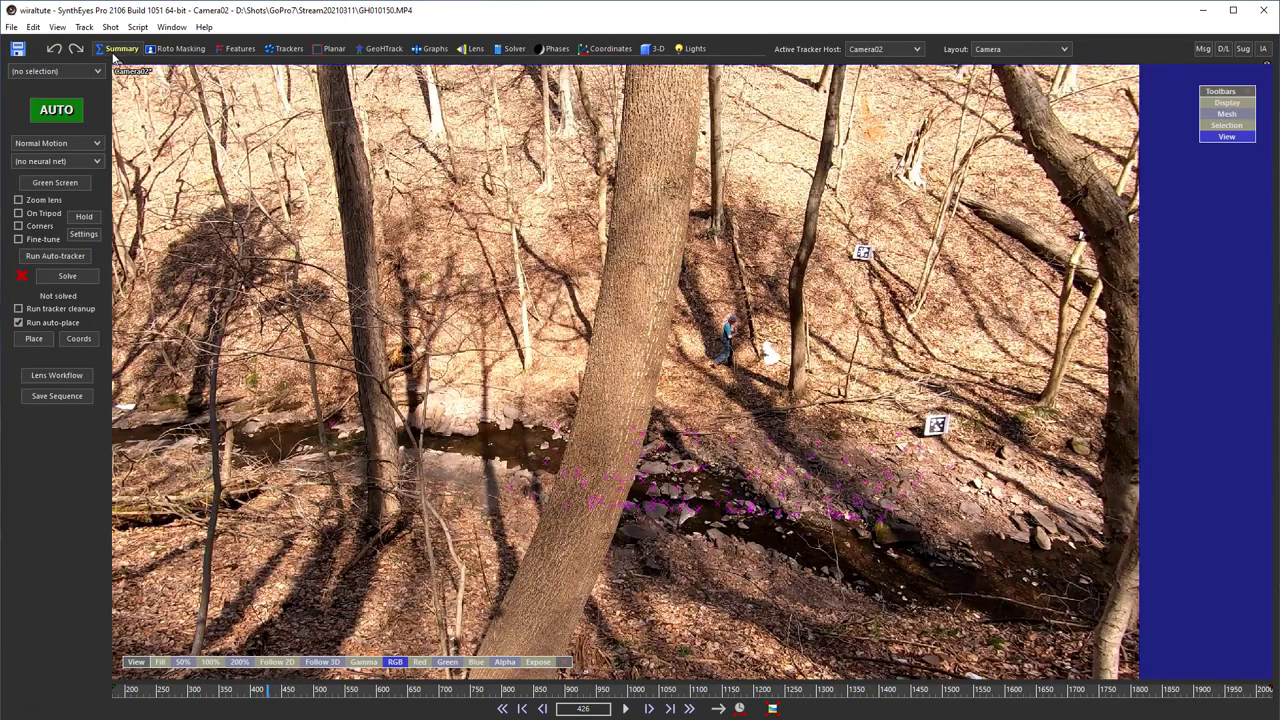
click(40, 257)
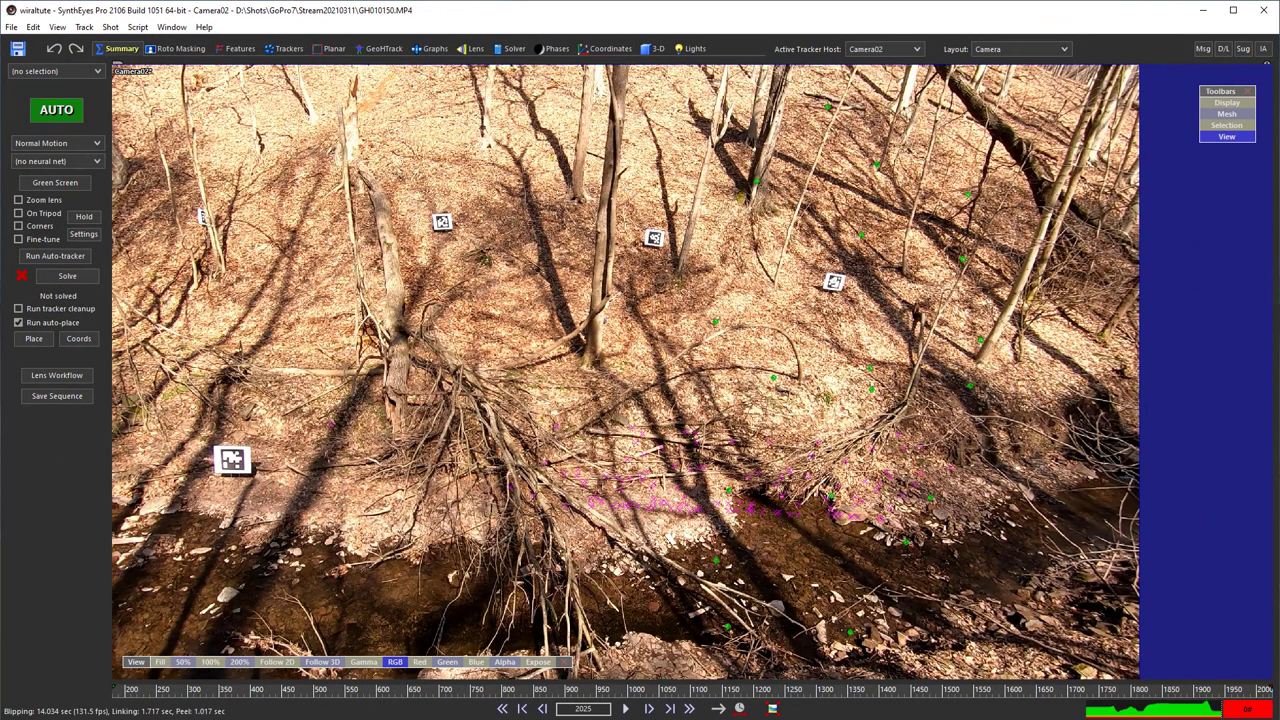
Detect Camera02's AprilTags linked to Camera01's tags, then review the Cam02Tag2–4 constrained points
click(84, 27)
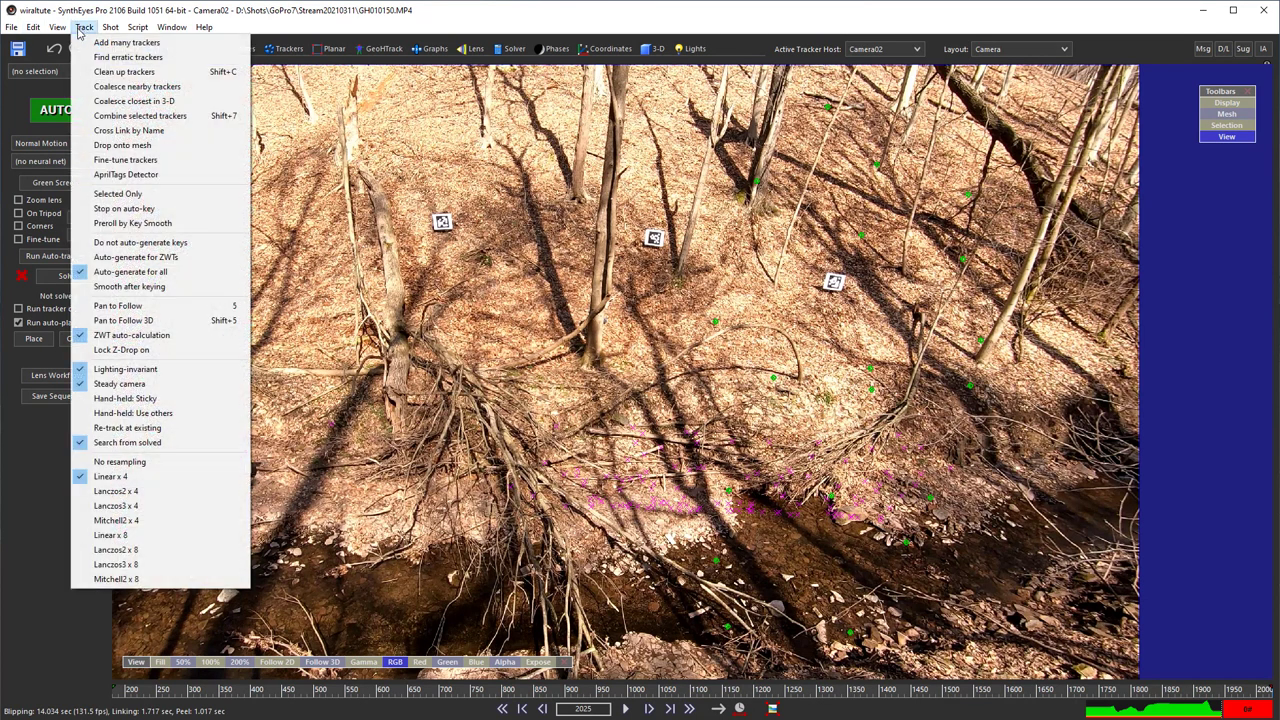
click(118, 174)
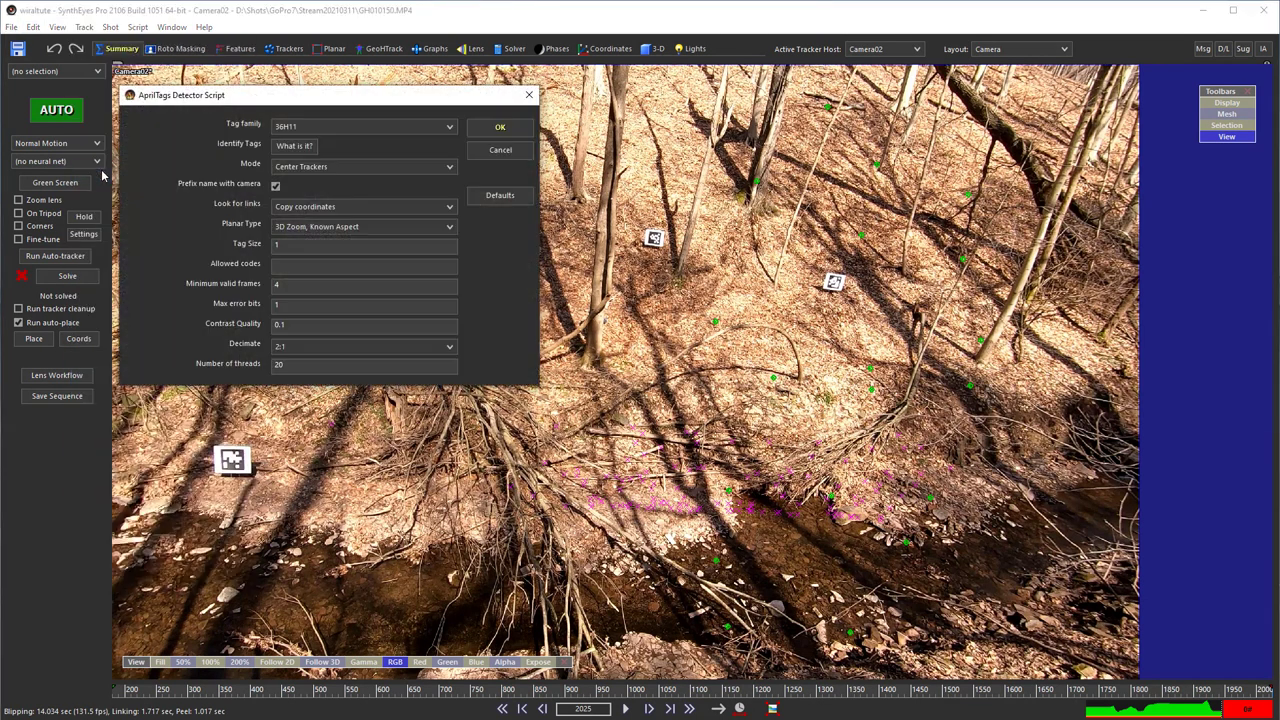
click(367, 205)
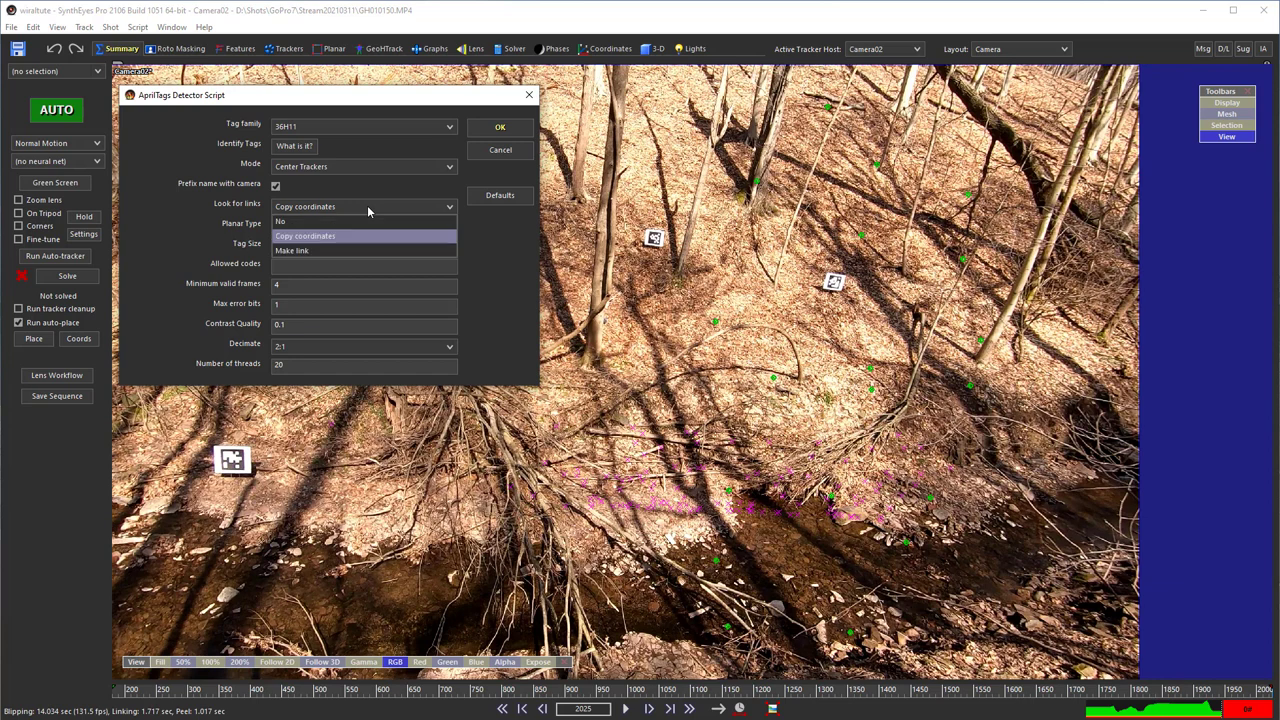
click(326, 250)
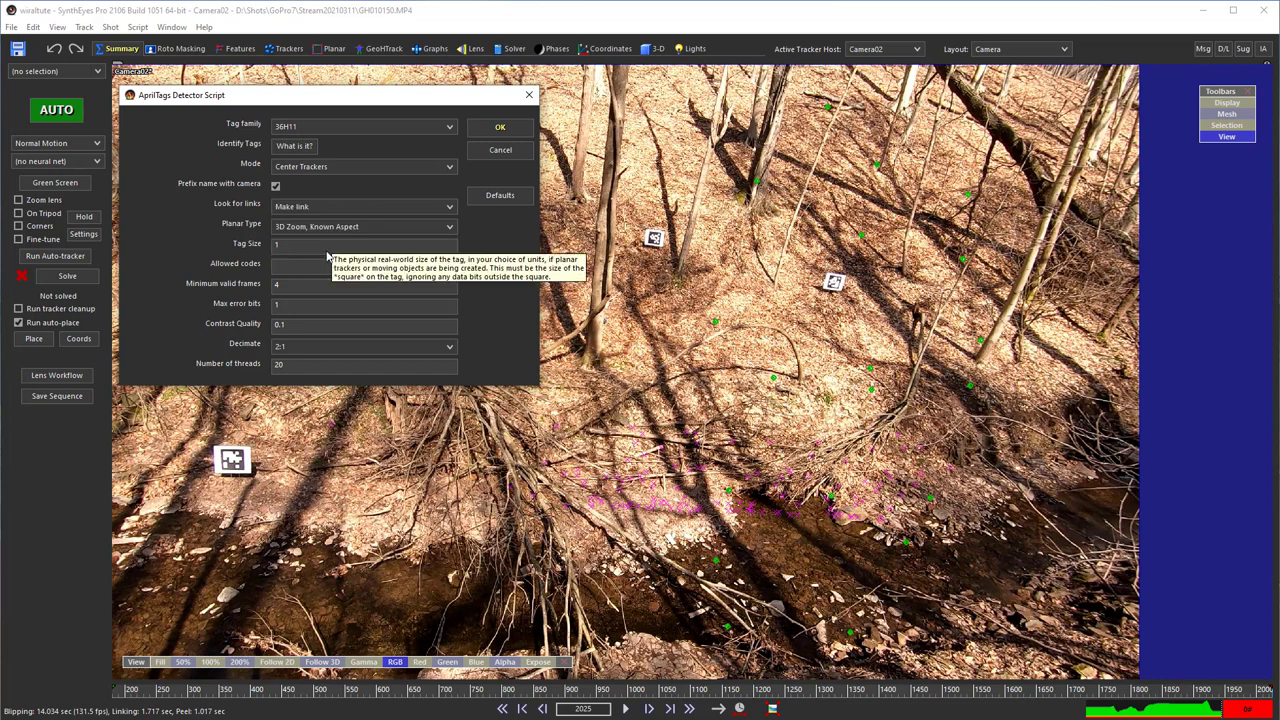
click(498, 128)
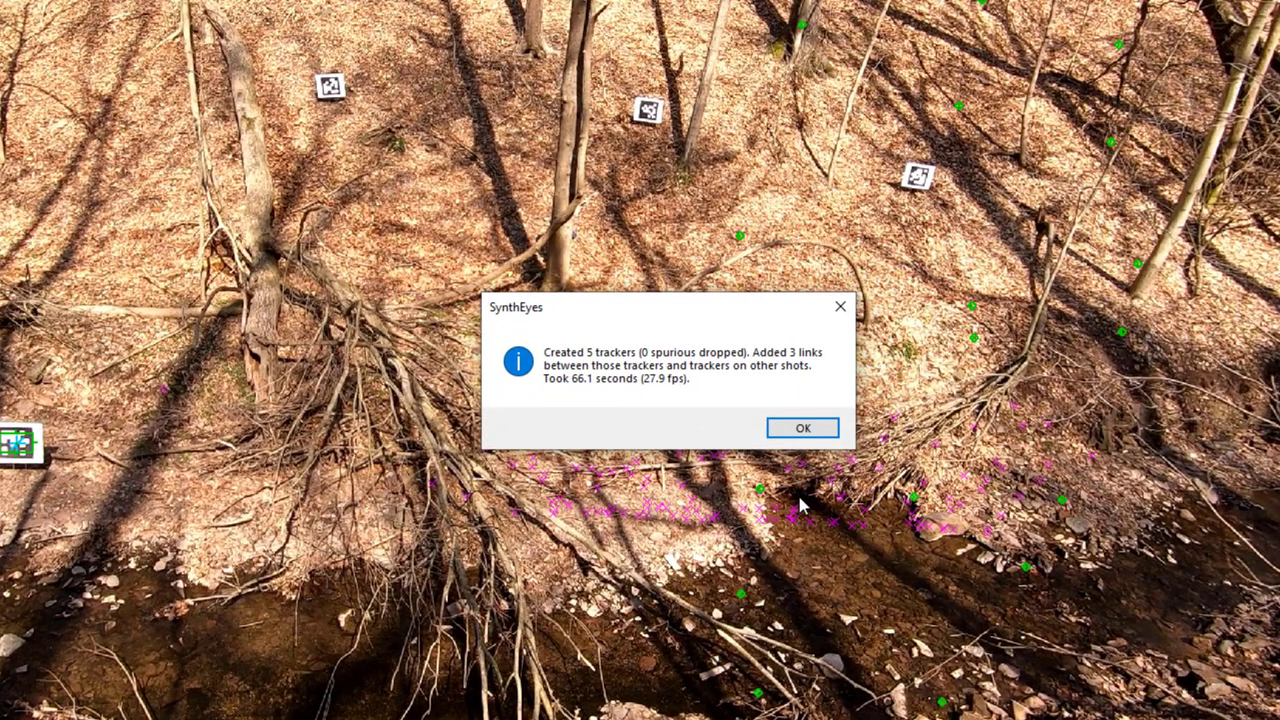
click(803, 427)
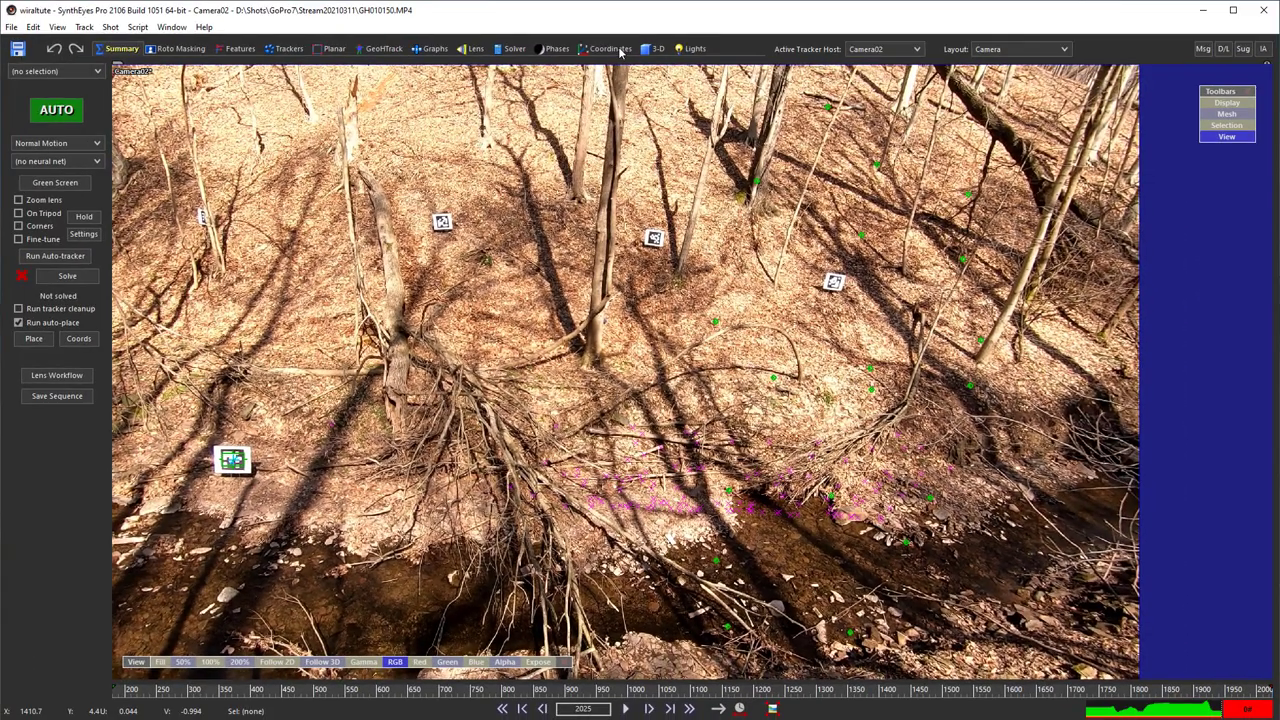
click(612, 49)
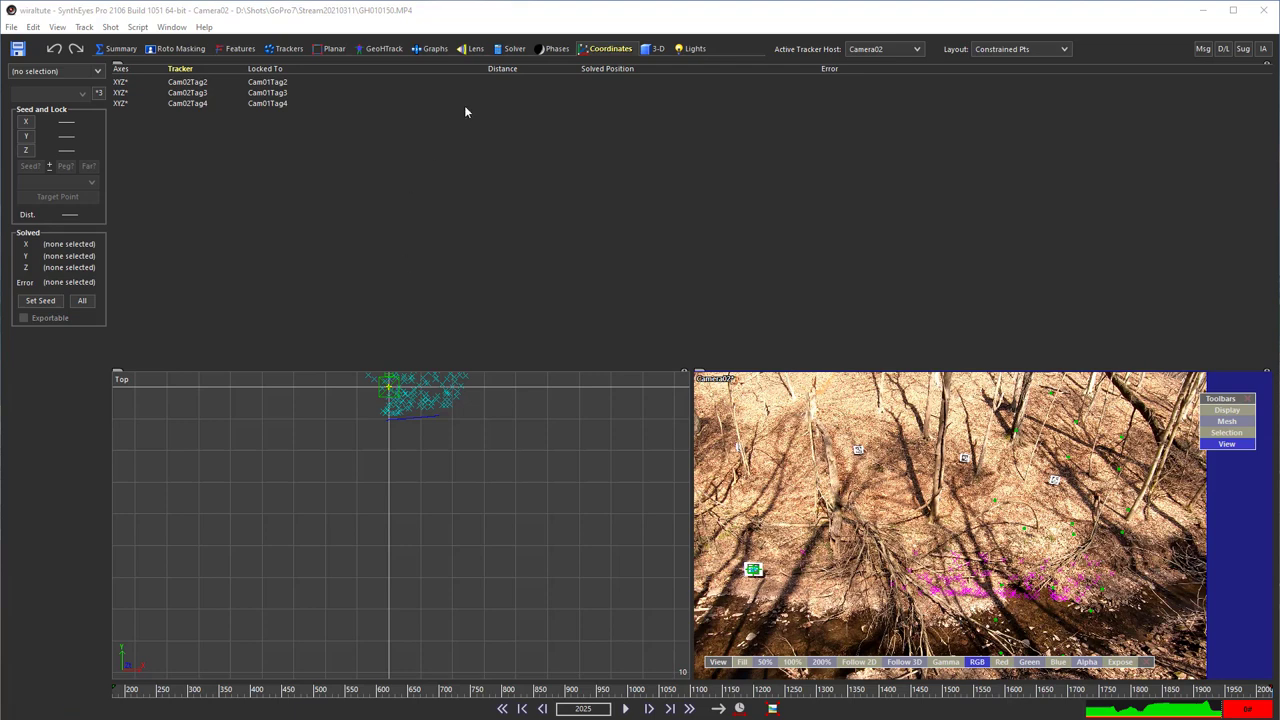
Solve Camera02 to 0.3588 hpix and check tag link errors of 0.139, 0.107, 0.164
click(514, 48)
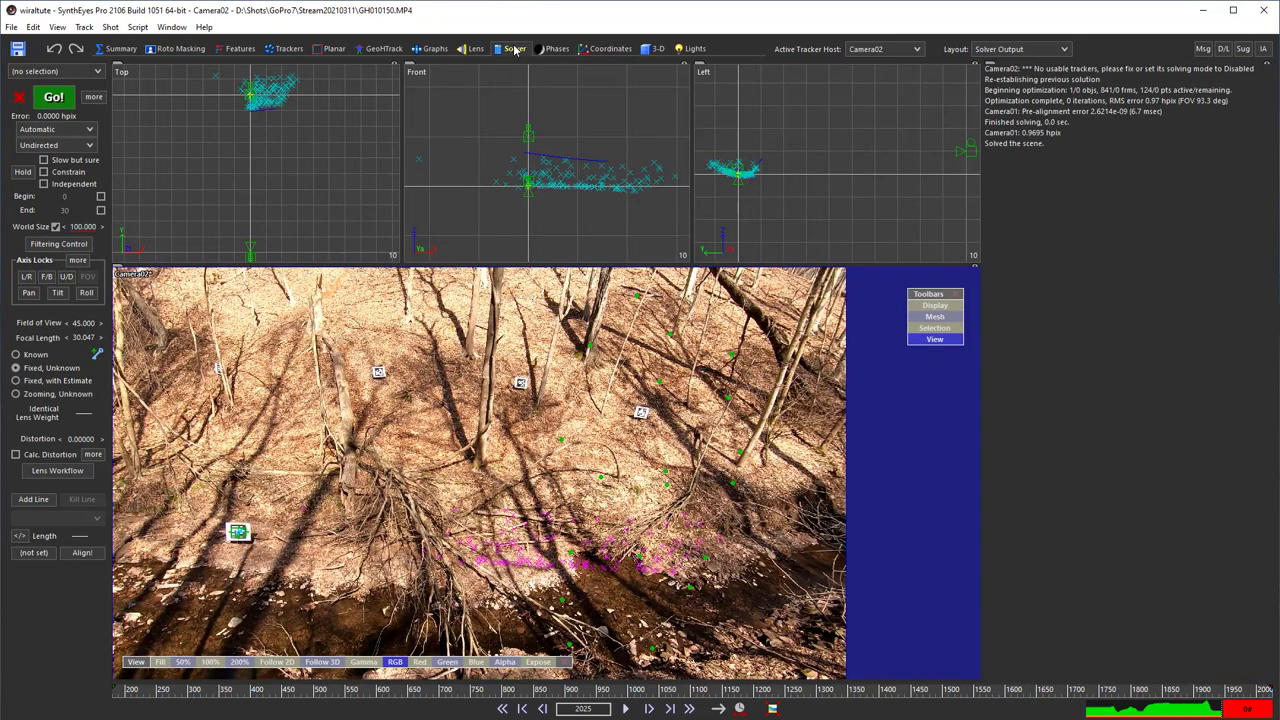
click(55, 97)
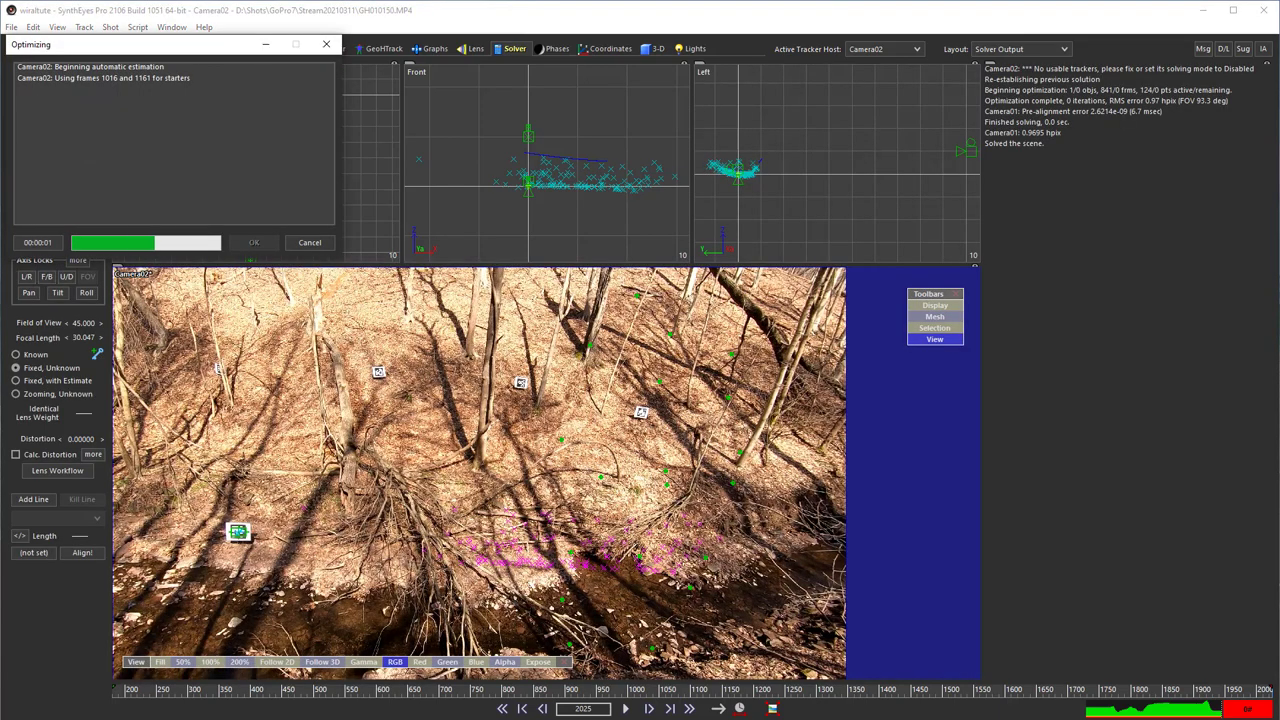
click(254, 242)
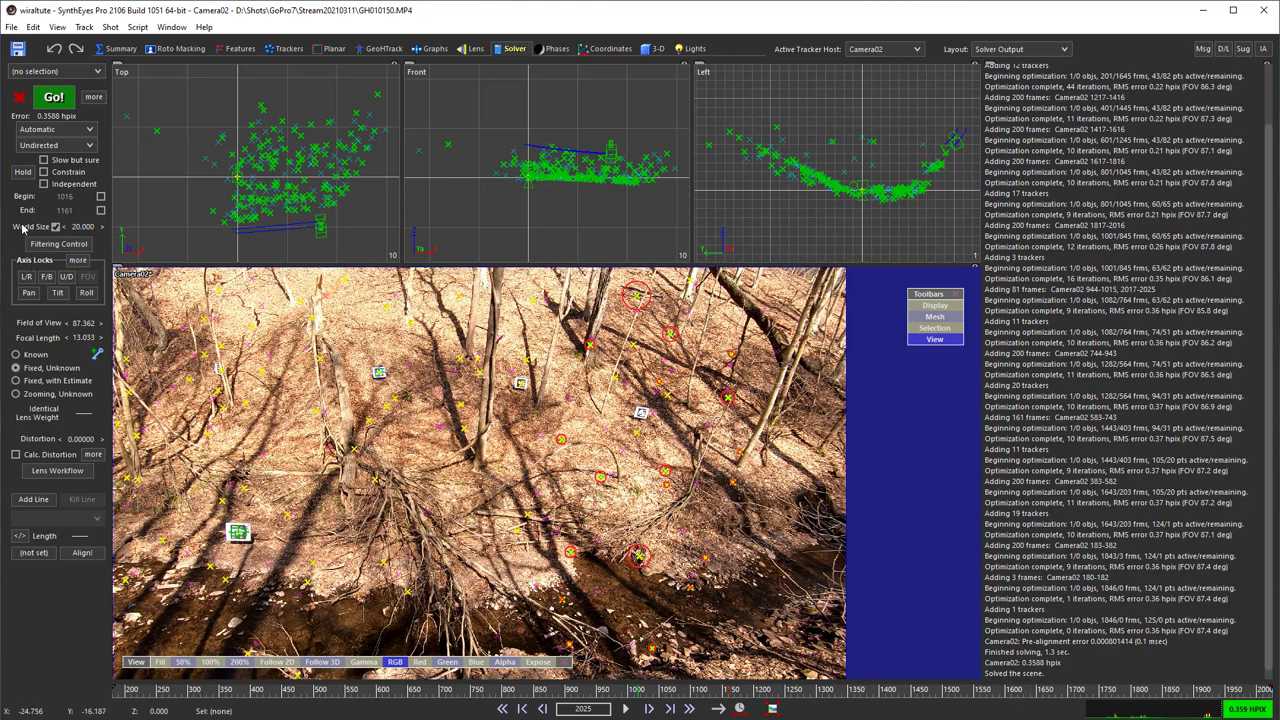
click(609, 48)
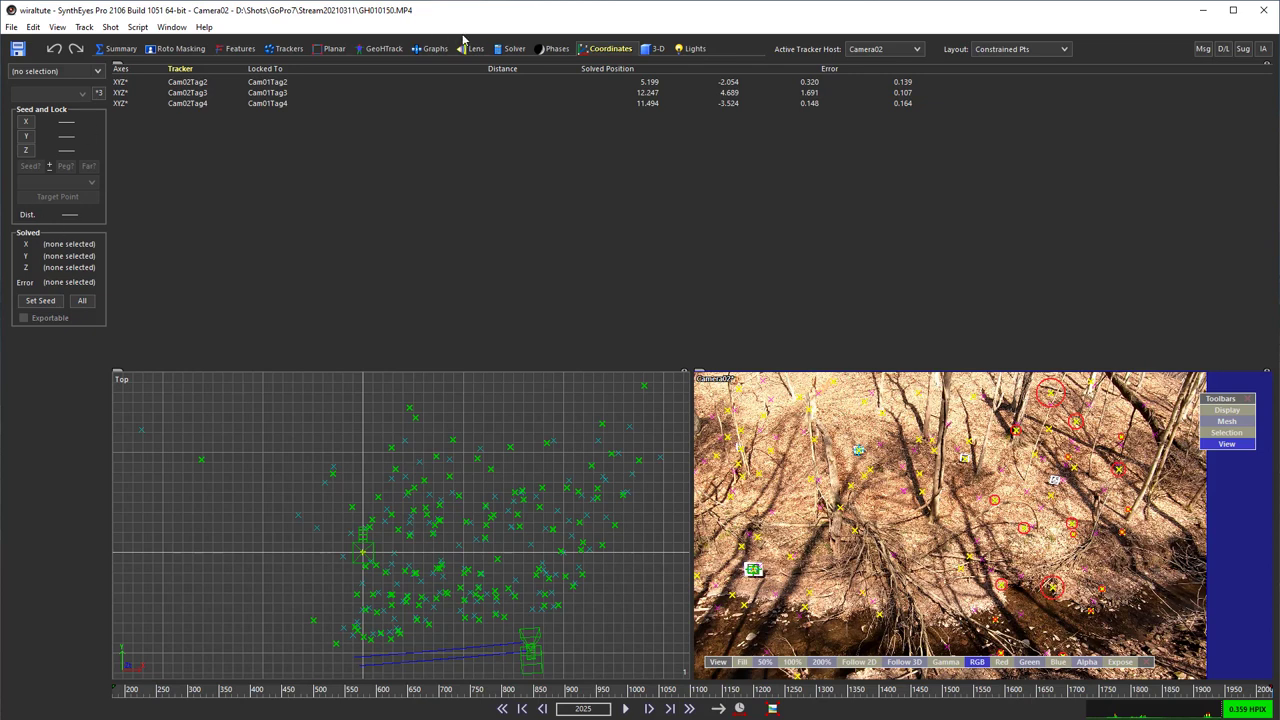
Enable Constrain in the Solver and set the solution technique to Refine
click(514, 50)
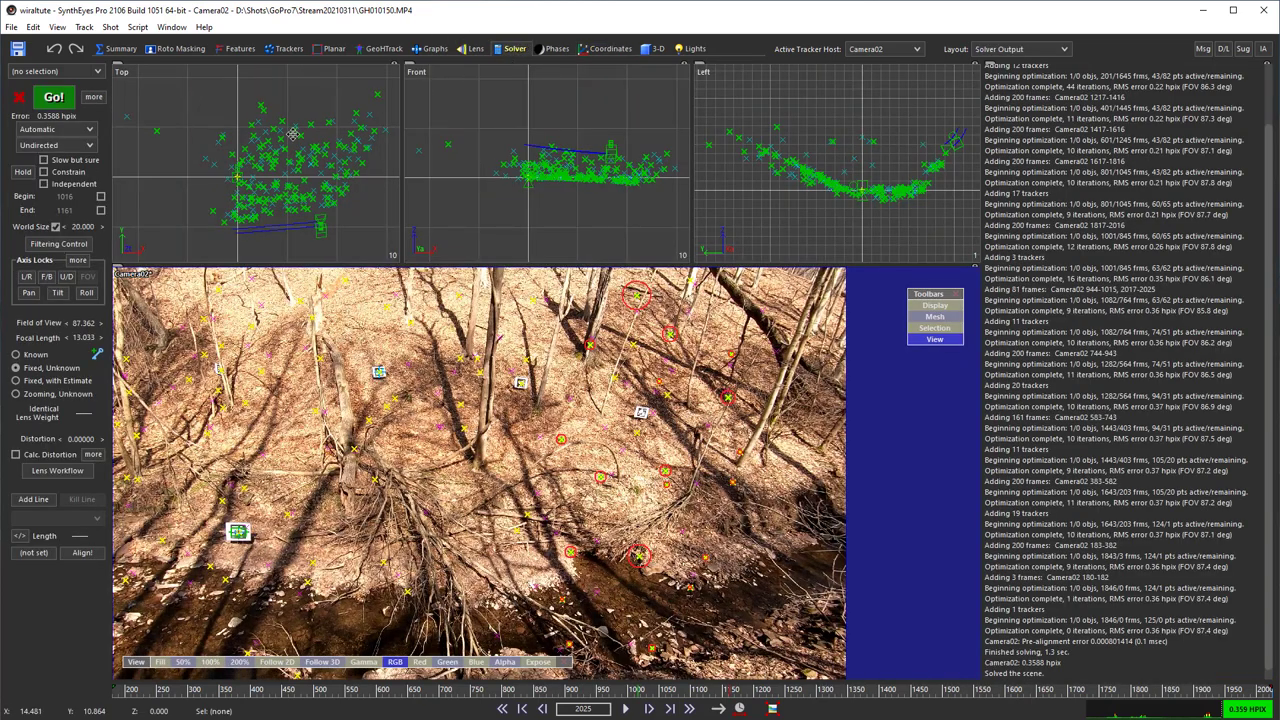
click(70, 173)
click(68, 131)
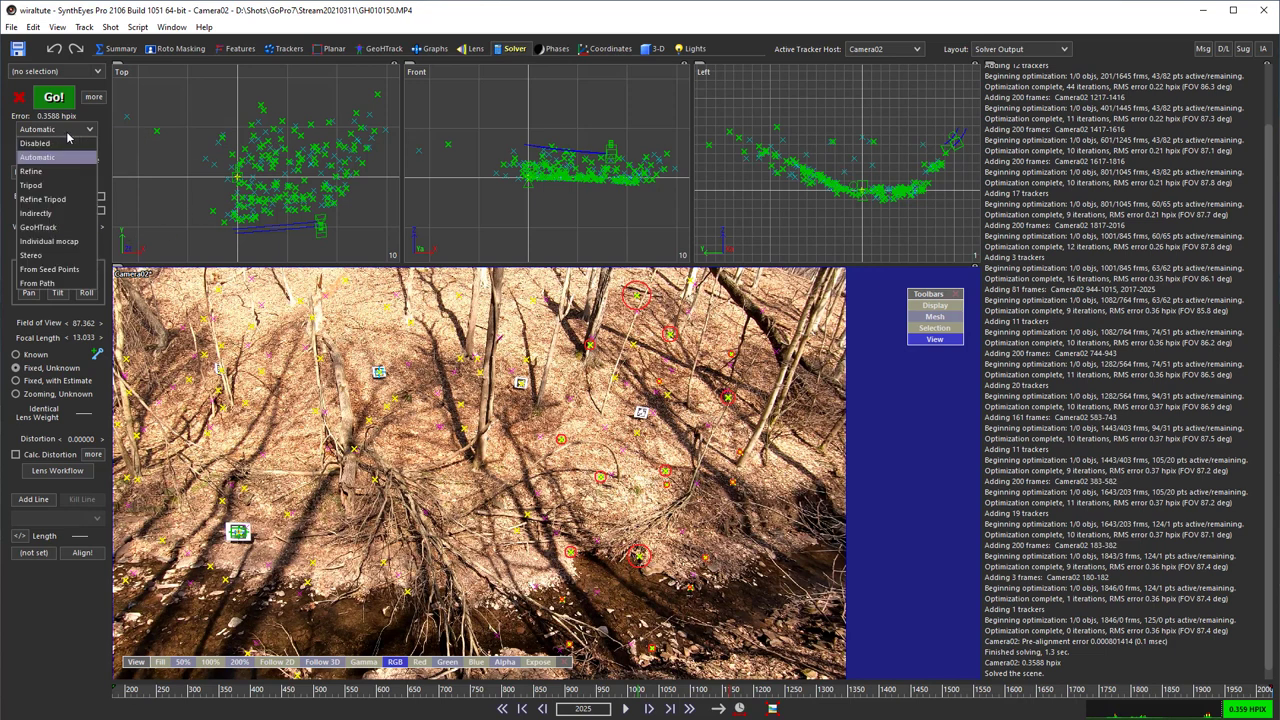
click(63, 175)
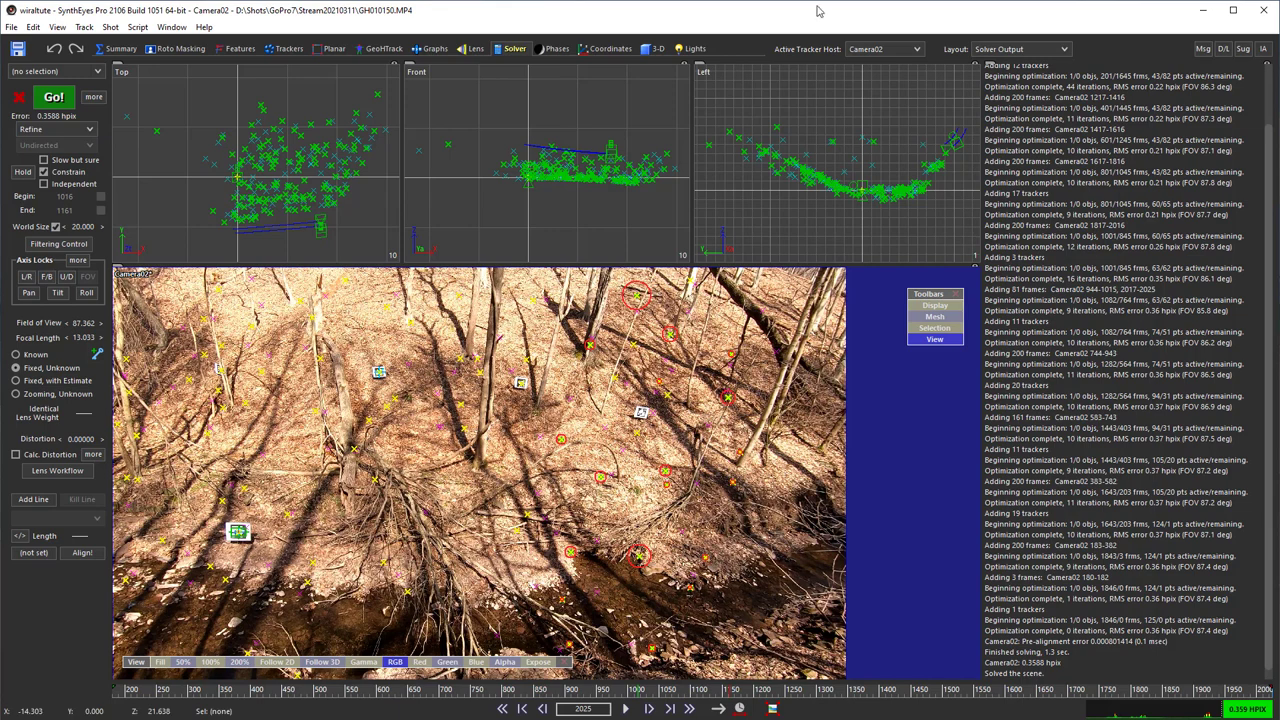
Refine-solve Camera02 with constraints, reaching 0.3598 hpix error
click(880, 48)
click(870, 63)
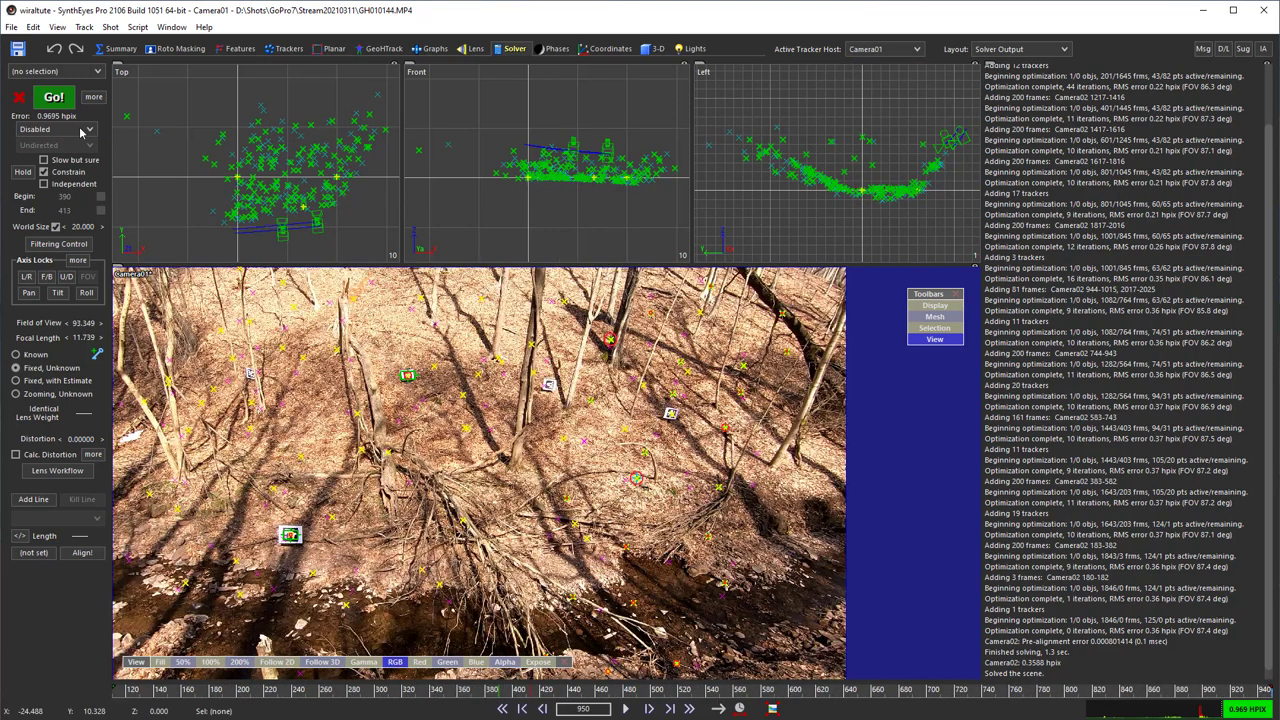
click(856, 51)
click(864, 77)
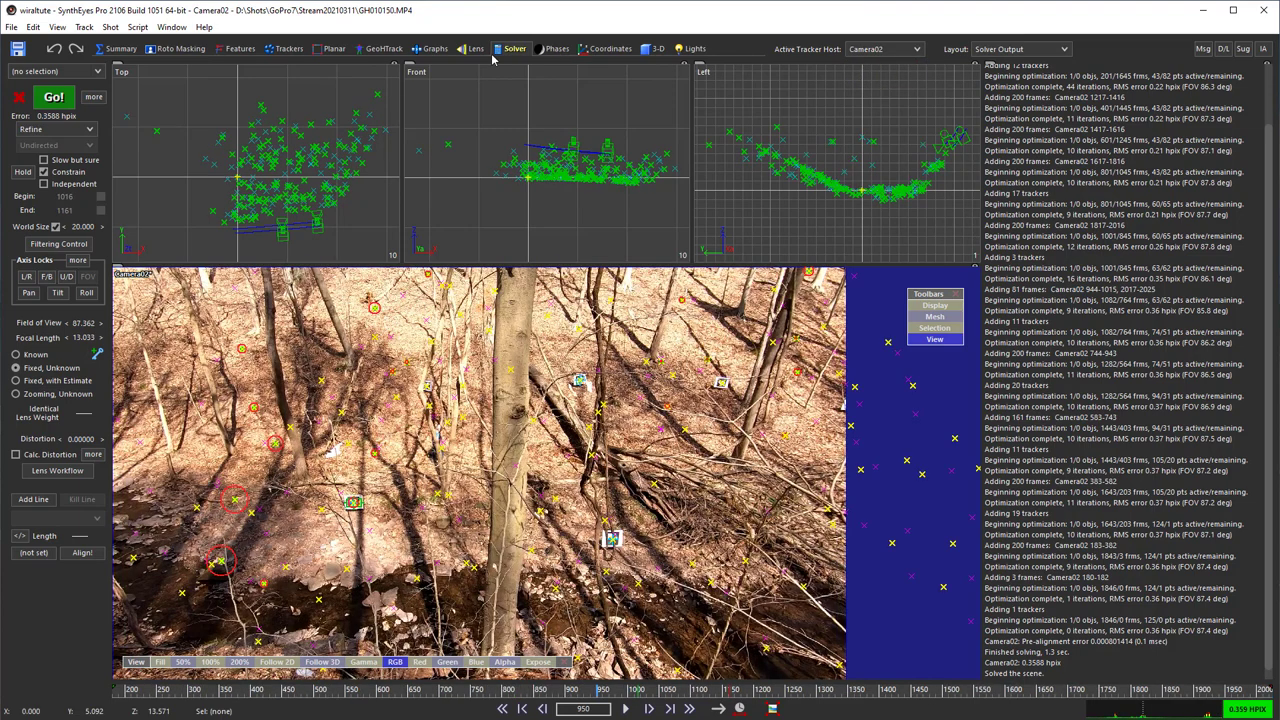
click(47, 104)
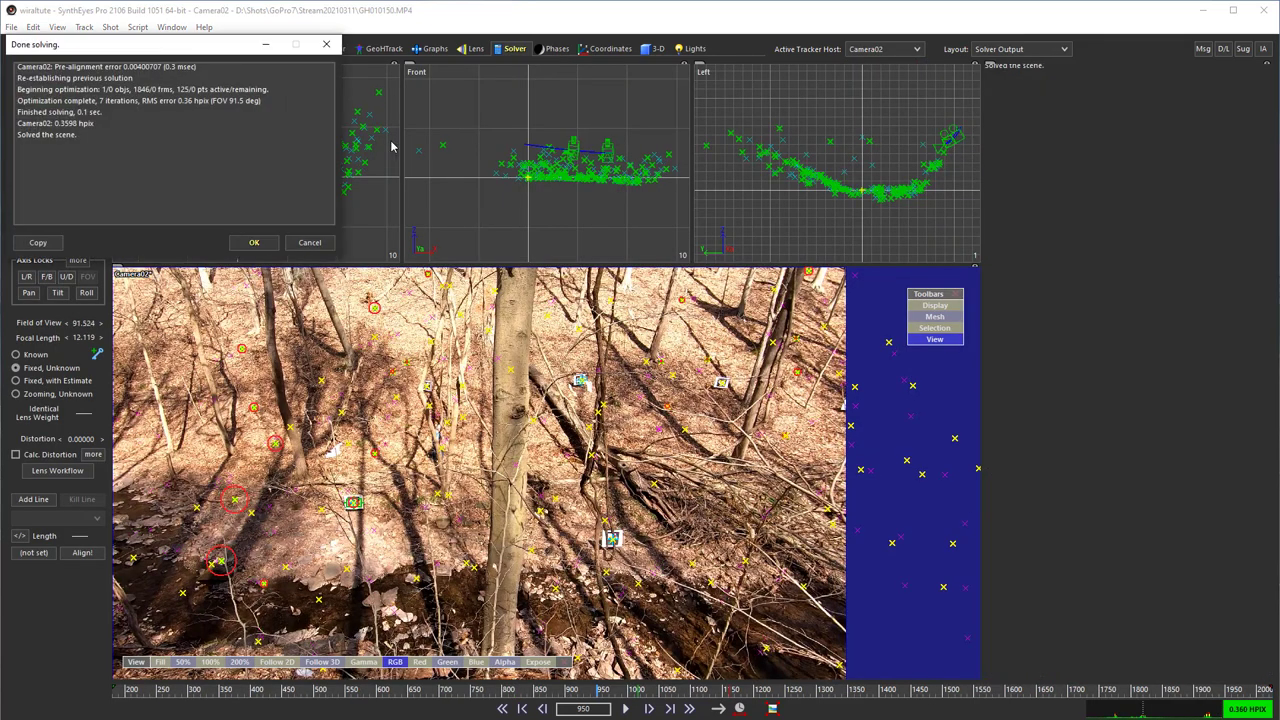
click(252, 243)
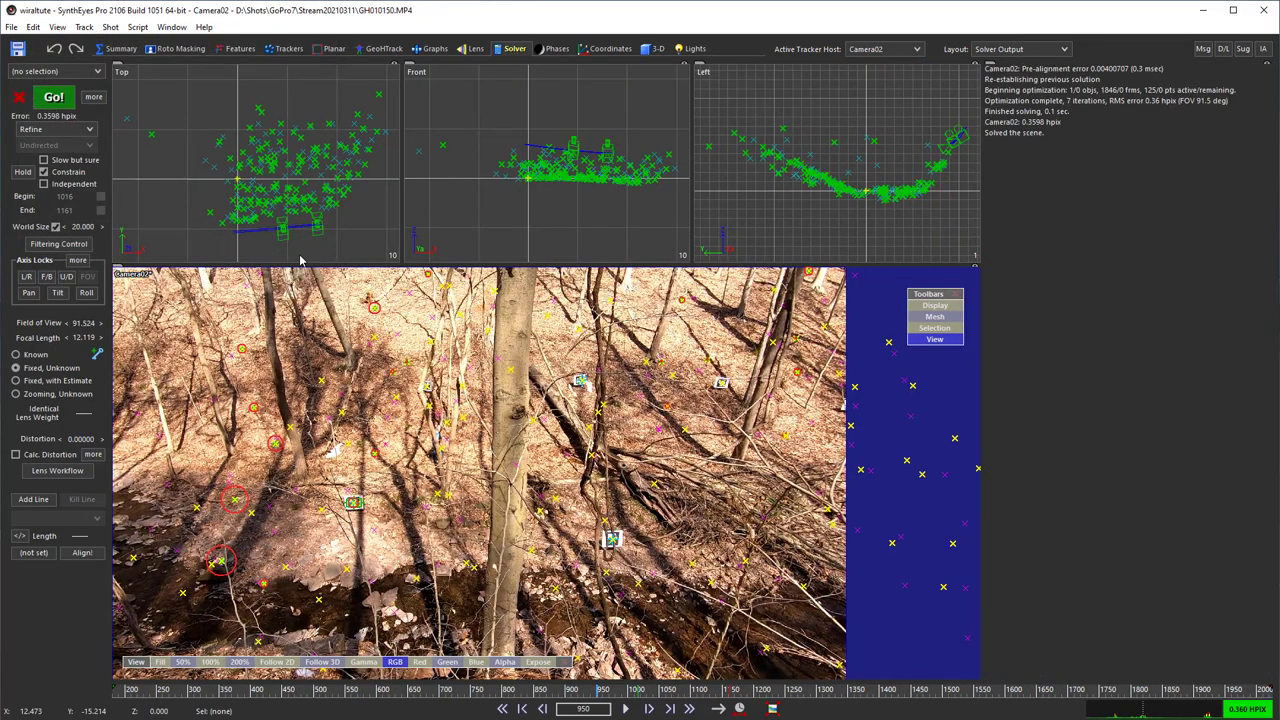
Check that the three Cam02–Cam01 tag links now show 0.000 error
scroll(301, 233, up, 3)
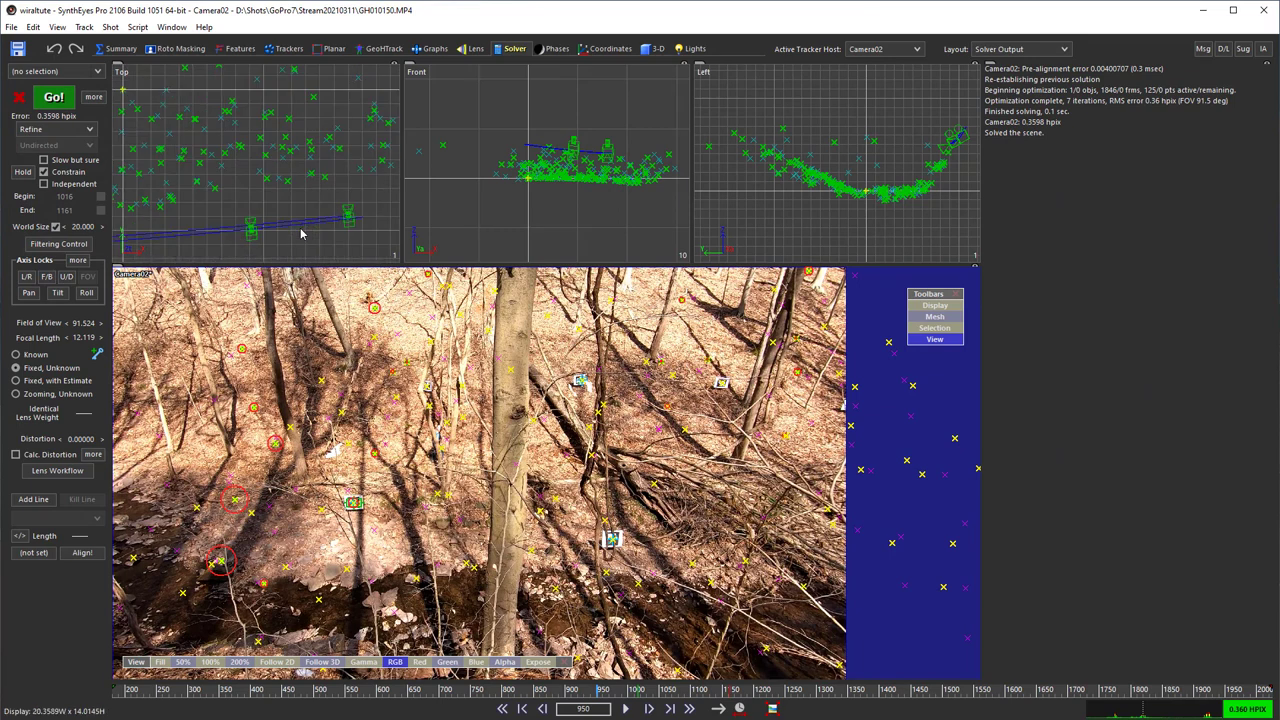
scroll(301, 233, down, 2)
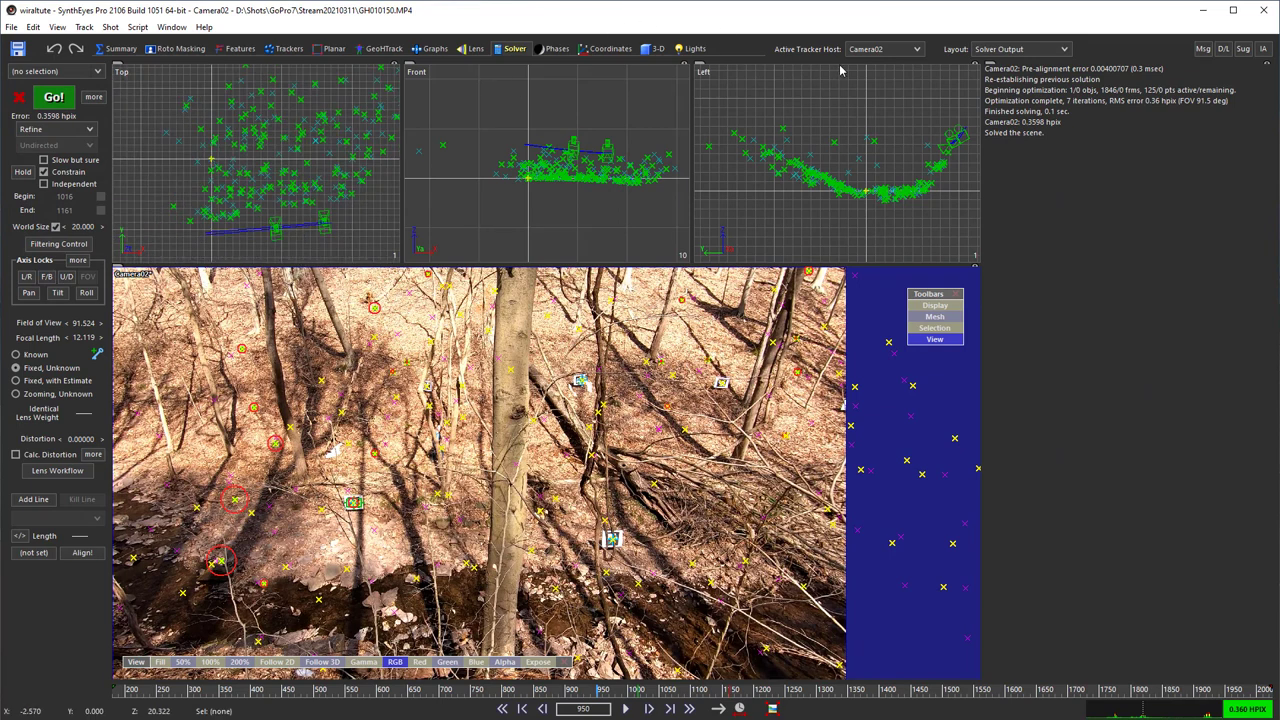
click(605, 48)
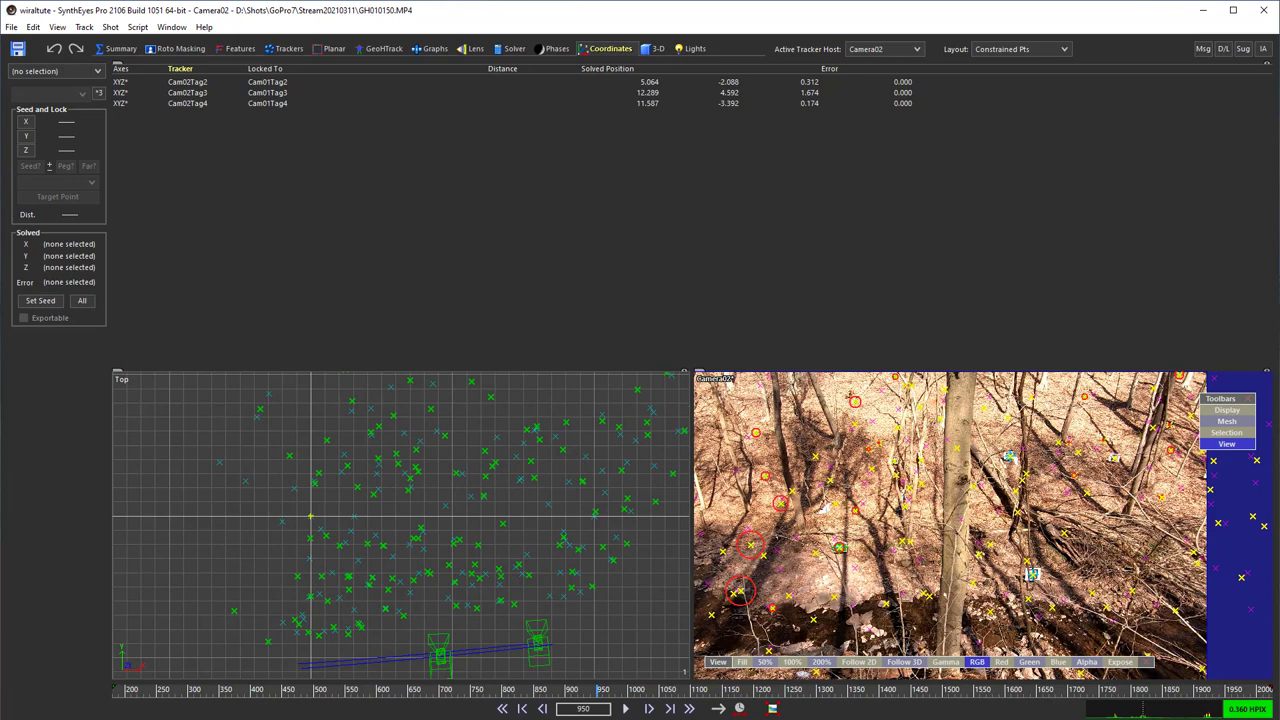
Read Camera01's exact field of view value
click(514, 48)
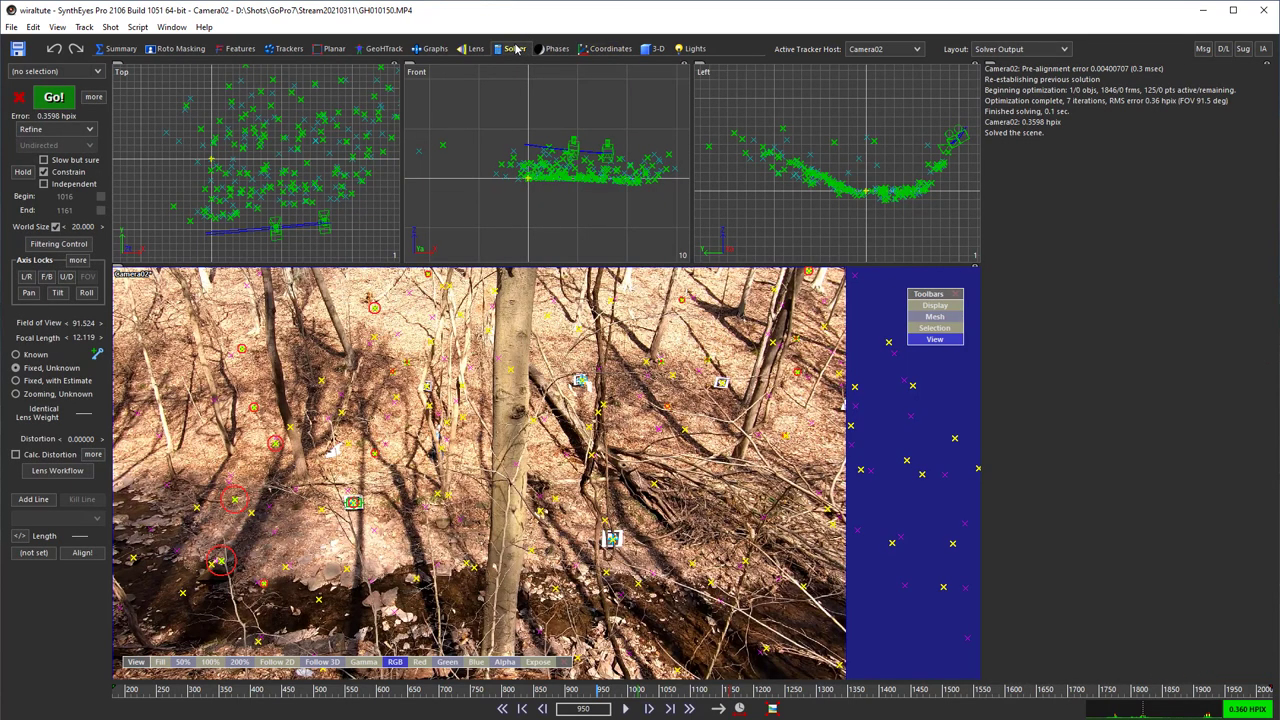
click(880, 49)
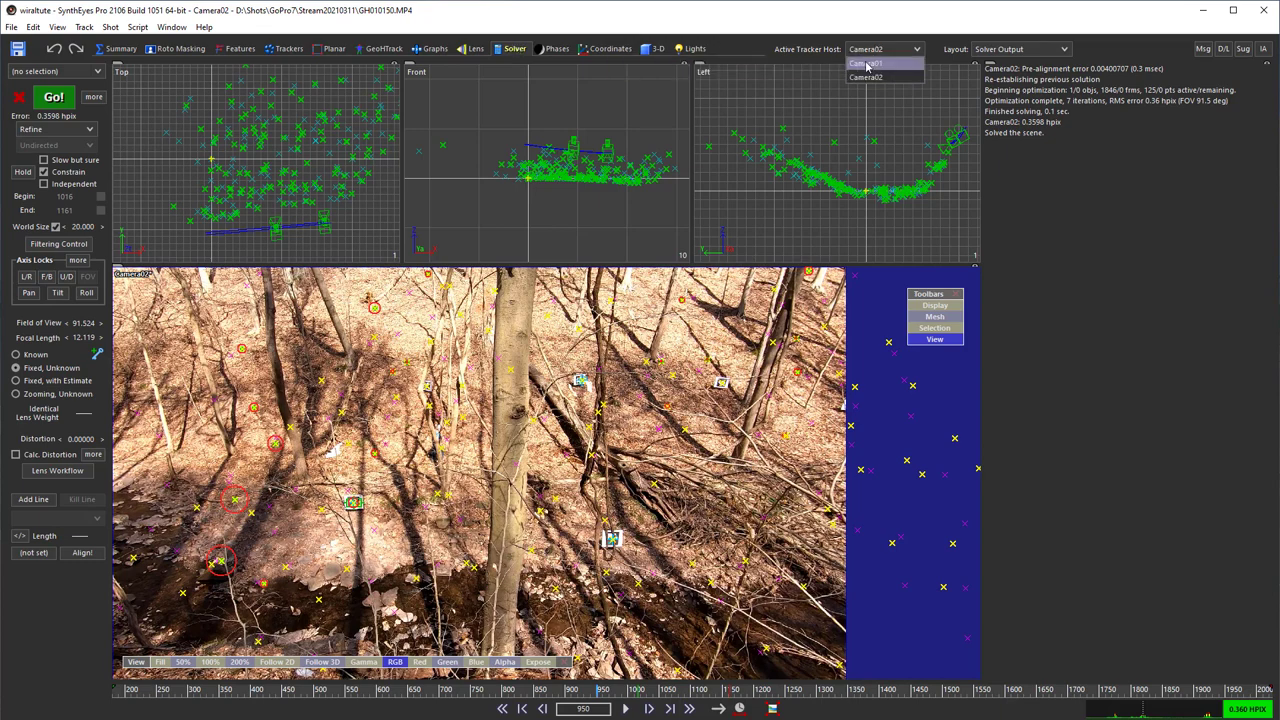
click(870, 64)
double_click(88, 323)
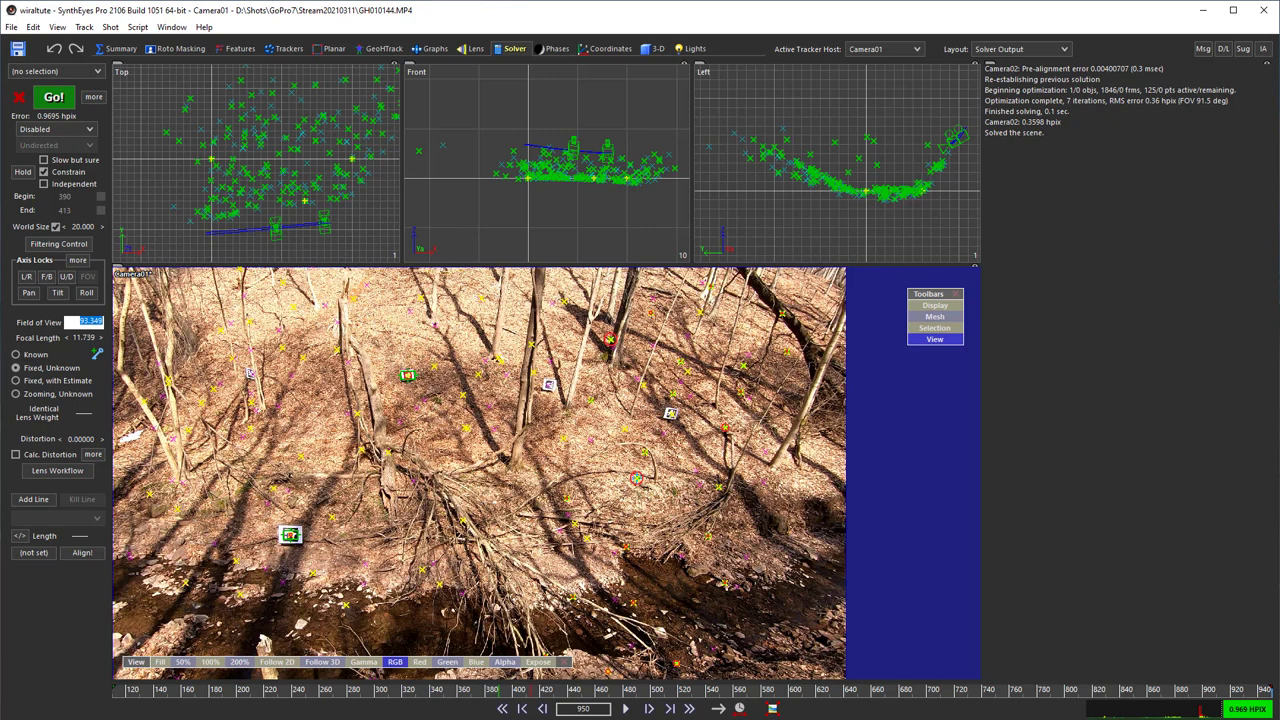
Make Camera02's field of view Known, declining the history copy, and enter 93.345
click(880, 49)
click(870, 76)
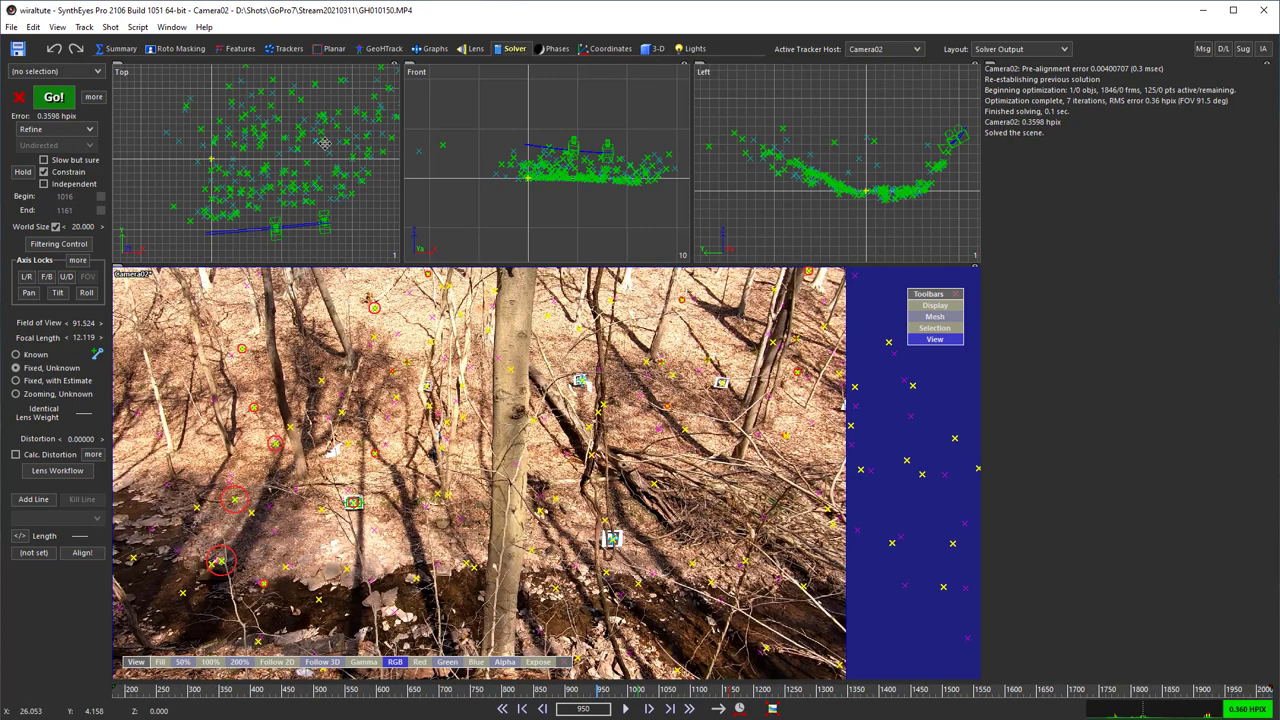
click(38, 355)
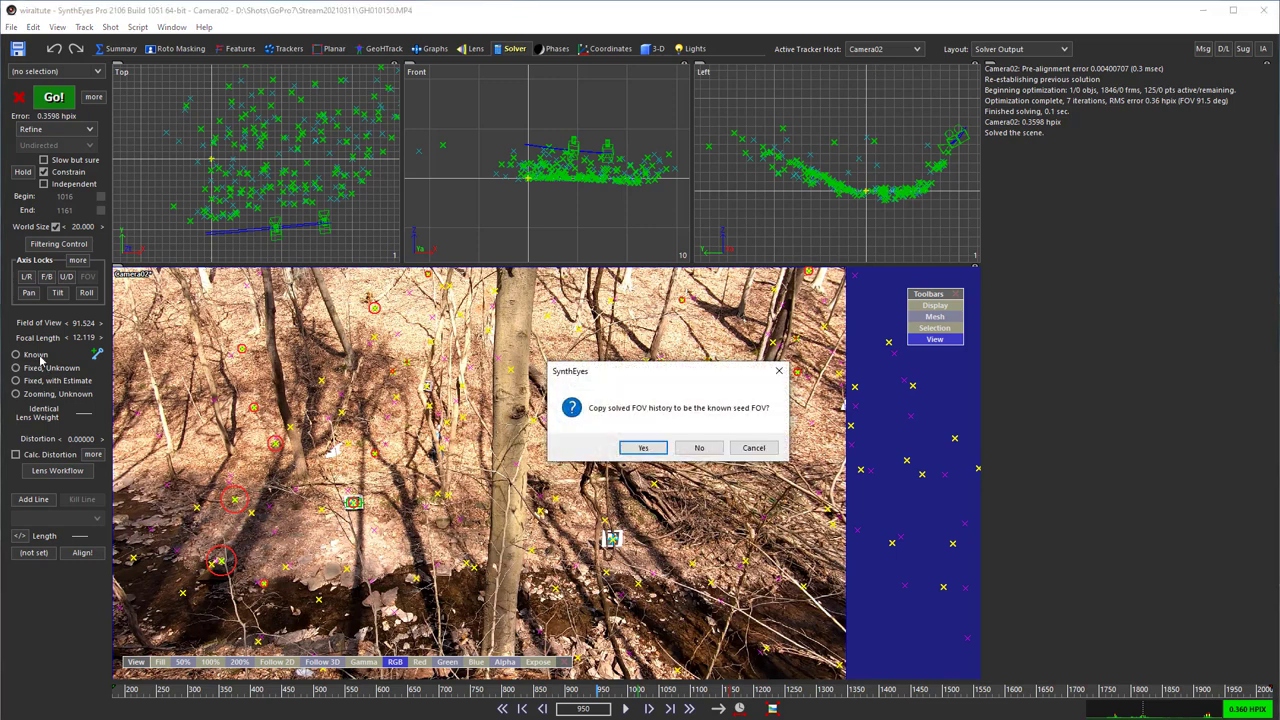
click(699, 447)
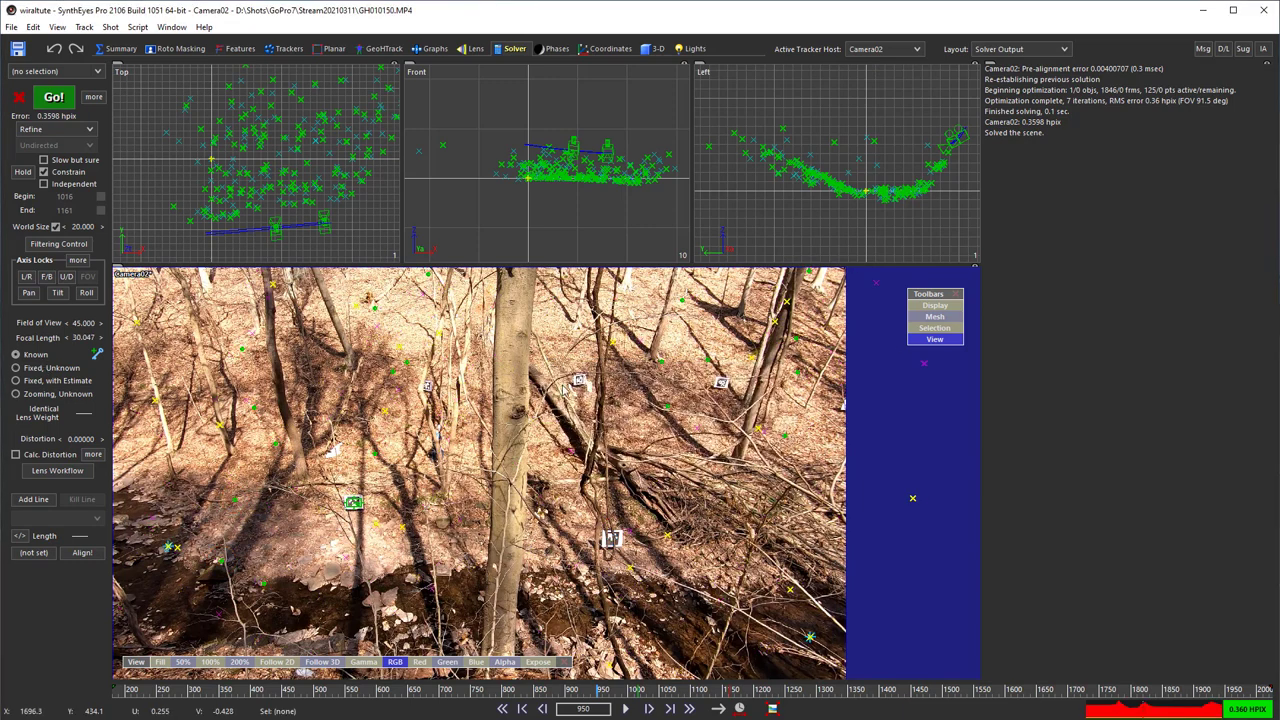
click(122, 690)
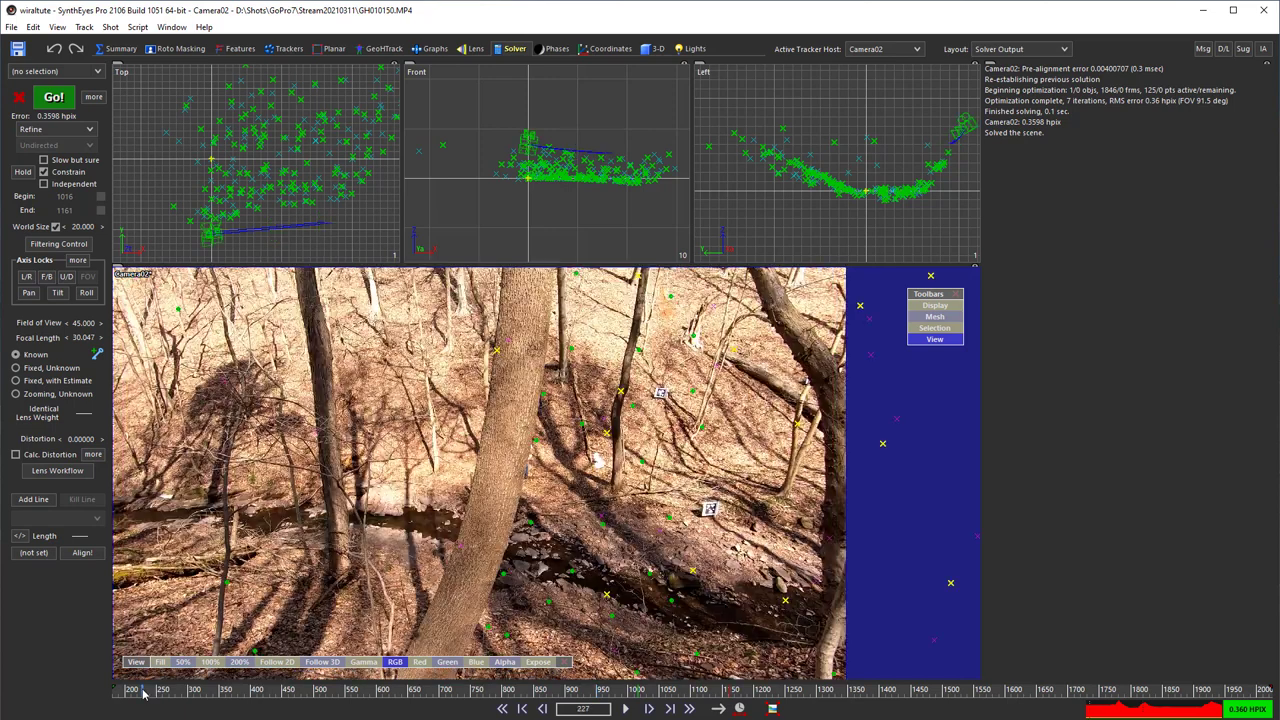
double_click(84, 322)
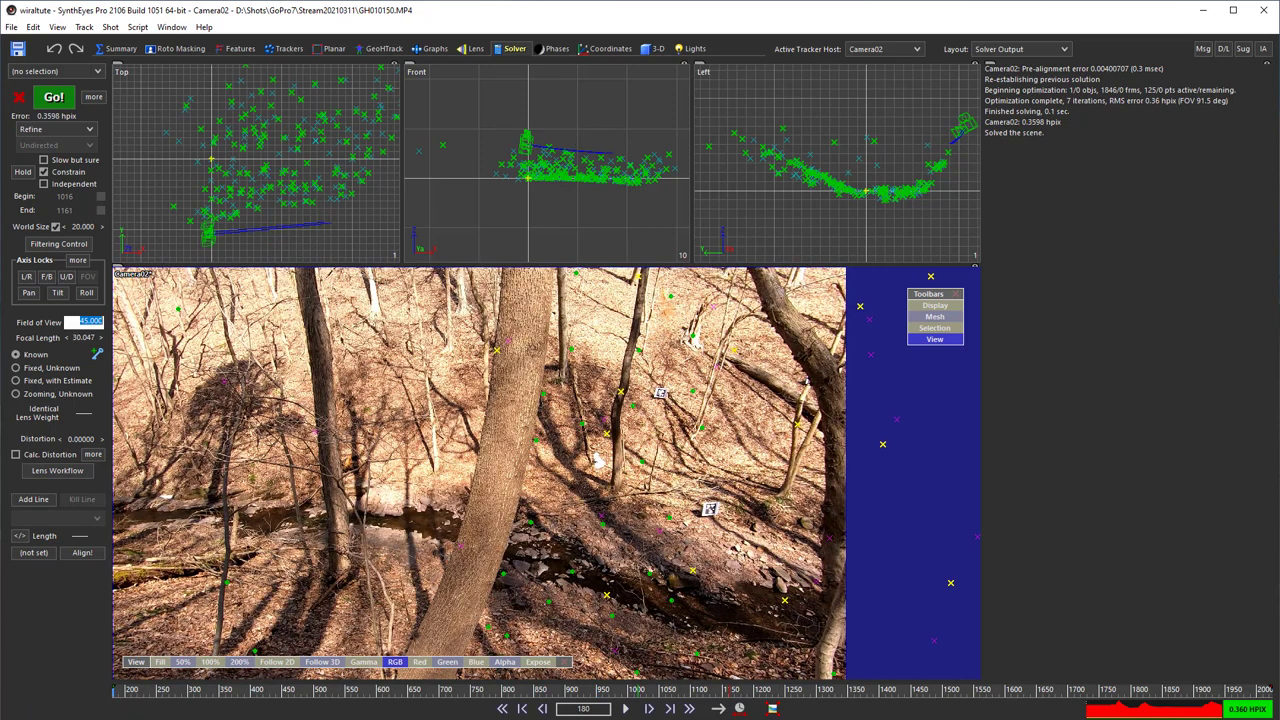
text(93.345)
key(Return)
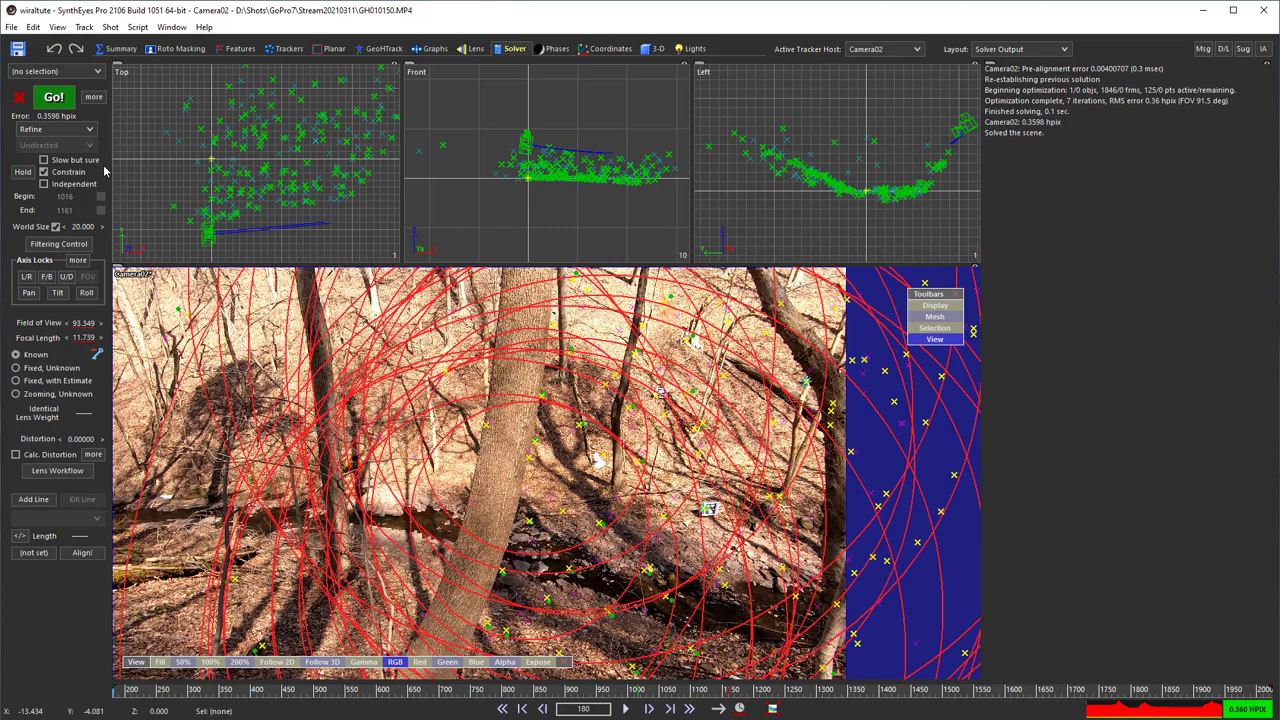
Re-solve Camera02 with the known field of view, giving 0.3603 hpix error
click(54, 97)
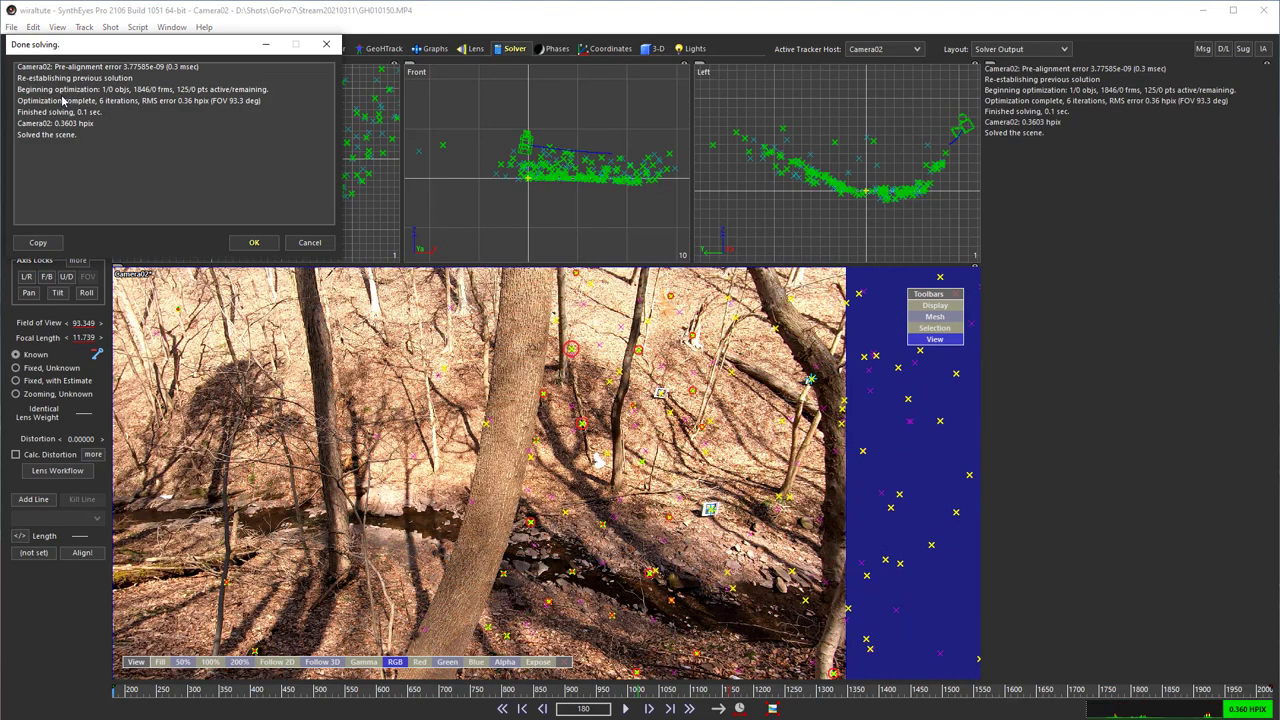
click(250, 242)
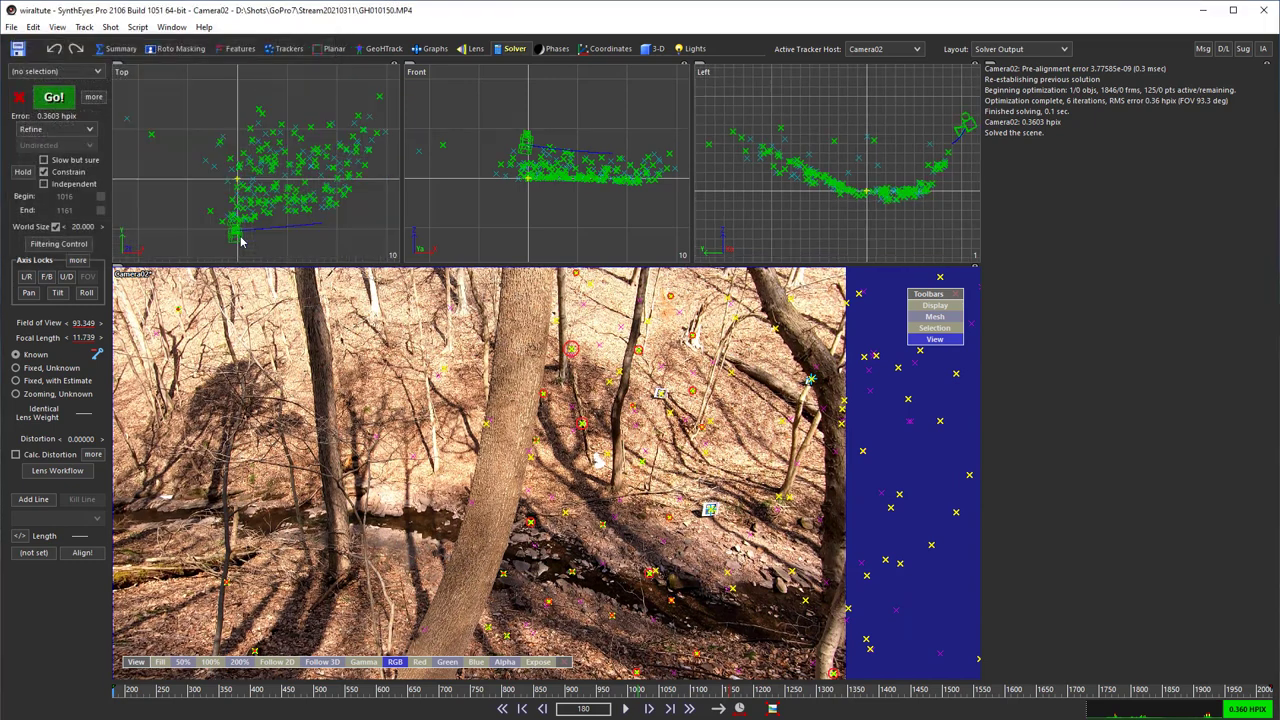
scroll(262, 233, up, 3)
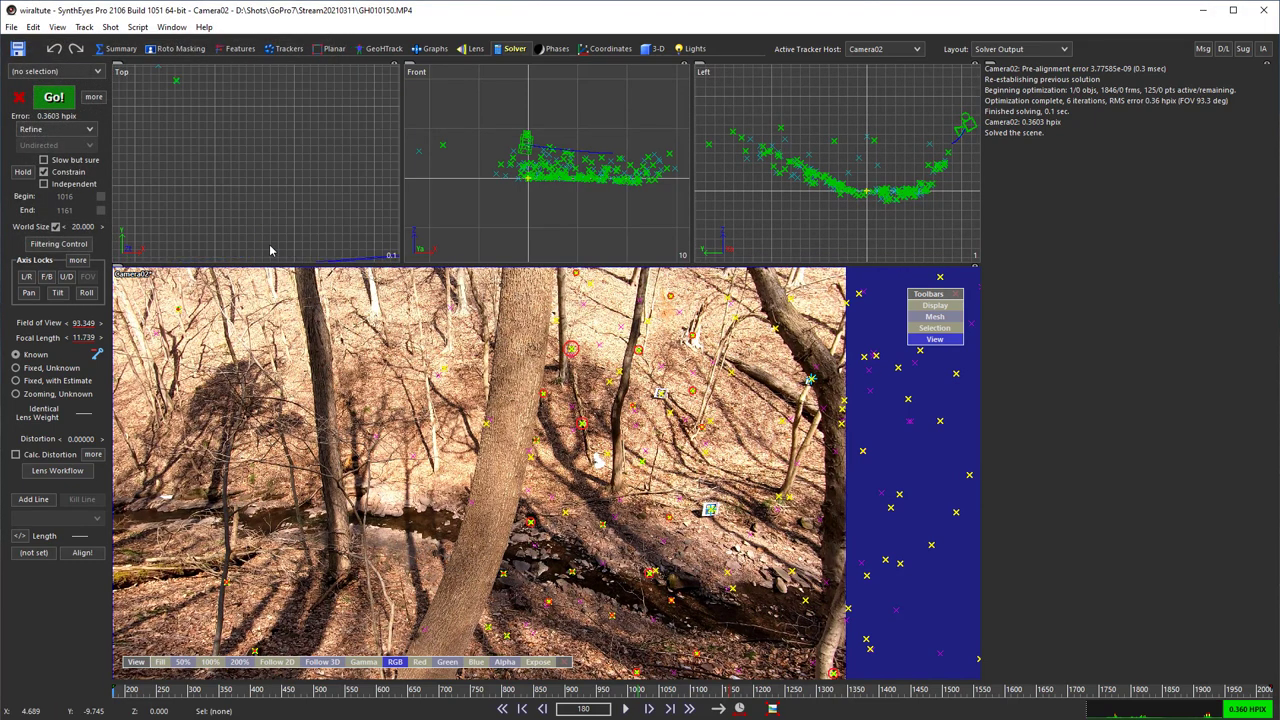
scroll(240, 131, up, 3)
scroll(251, 166, down, 5)
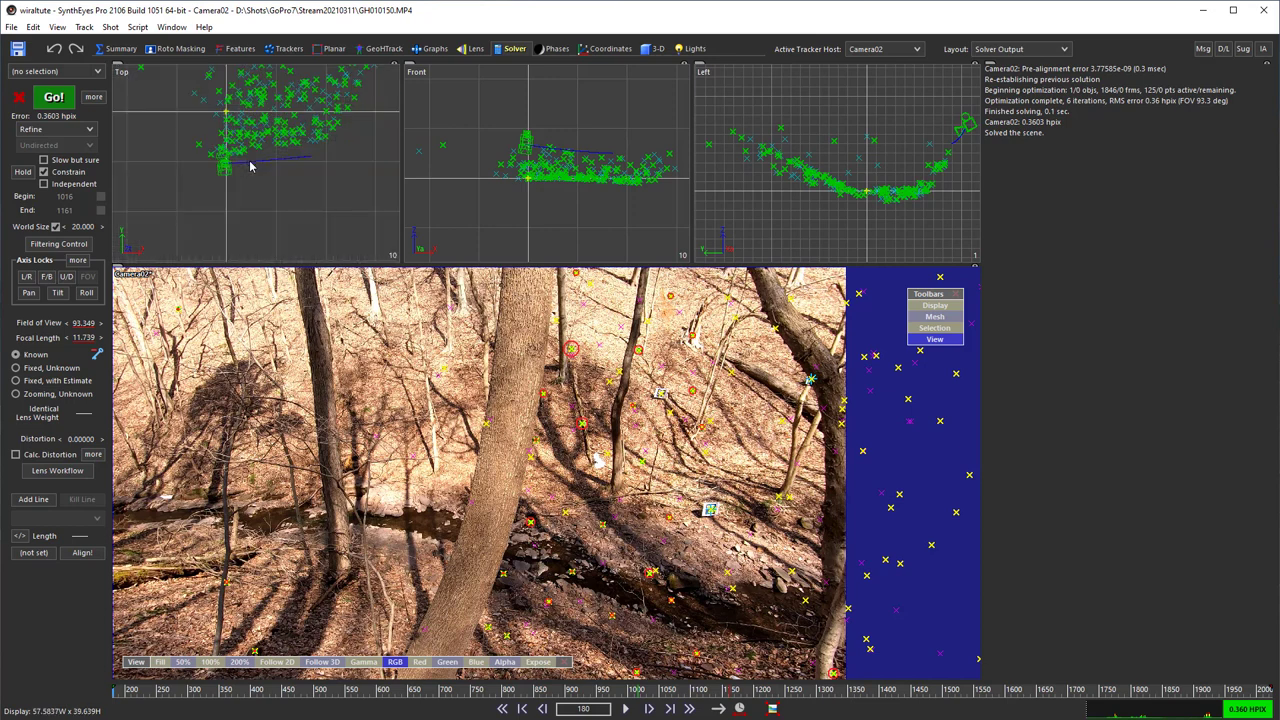